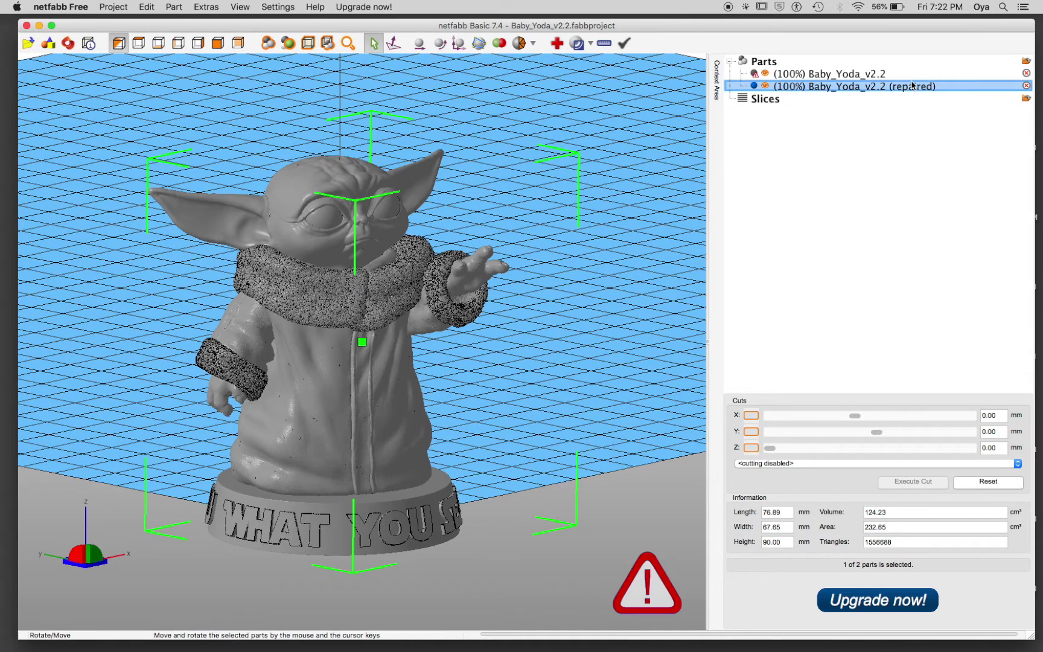
Select the original Baby_Yoda_v2.2 row, then the Baby_Yoda_v2.2 (repaired) copy in the Parts list
{"action": "left_click", "coordinate": [768, 75]}
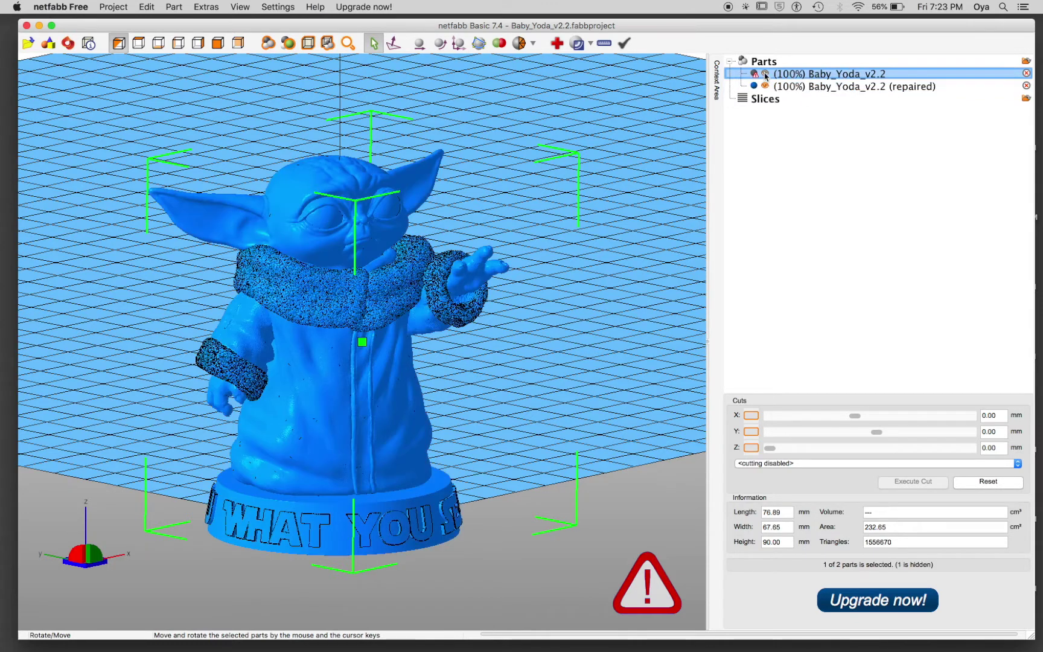
{"action": "left_click", "coordinate": [792, 87]}
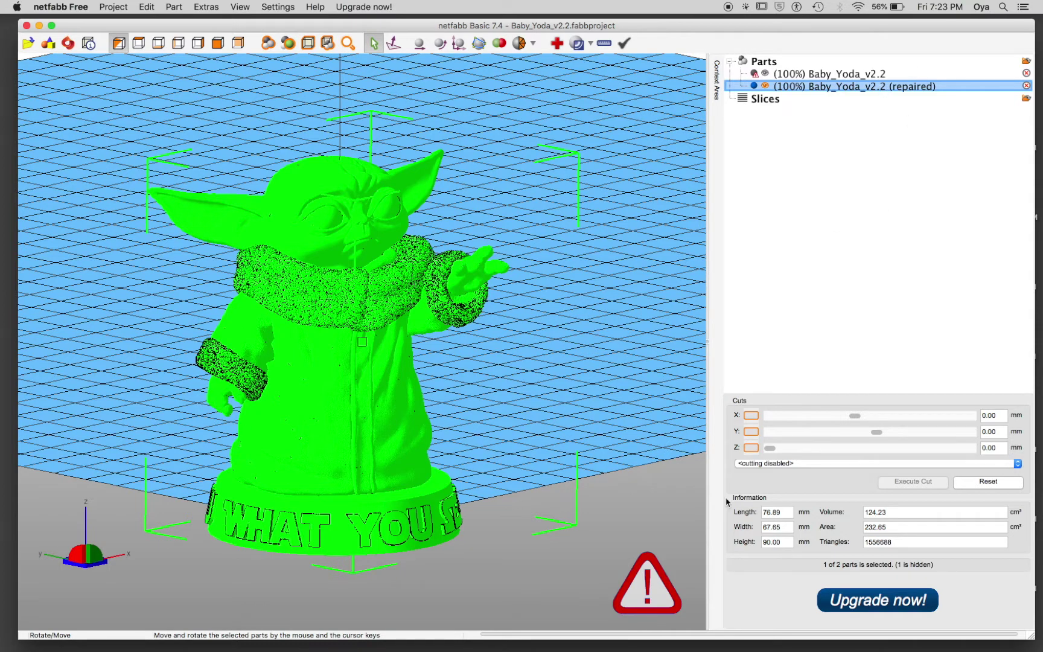
Set cutting to only selected parts, with the Z cut near 15 mm and Y at 0
{"action": "left_click", "coordinate": [829, 463]}
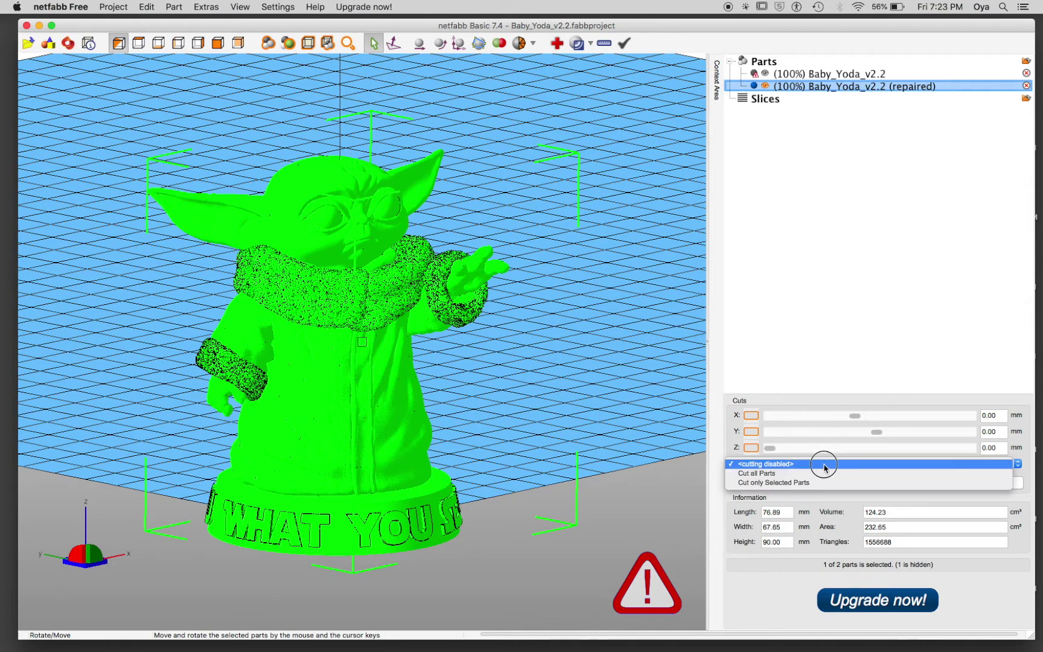
{"action": "left_click", "coordinate": [775, 483]}
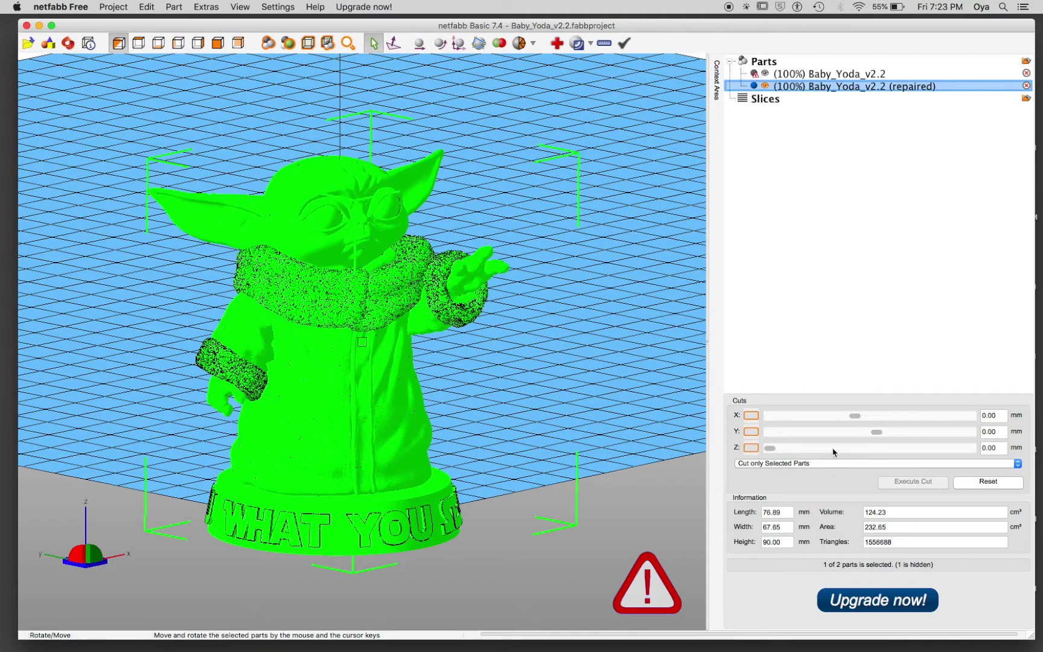
{"action": "left_click_drag", "start_coordinate": [769, 449], "coordinate": [809, 447]}
{"action": "left_click_drag", "start_coordinate": [870, 434], "coordinate": [846, 432]}
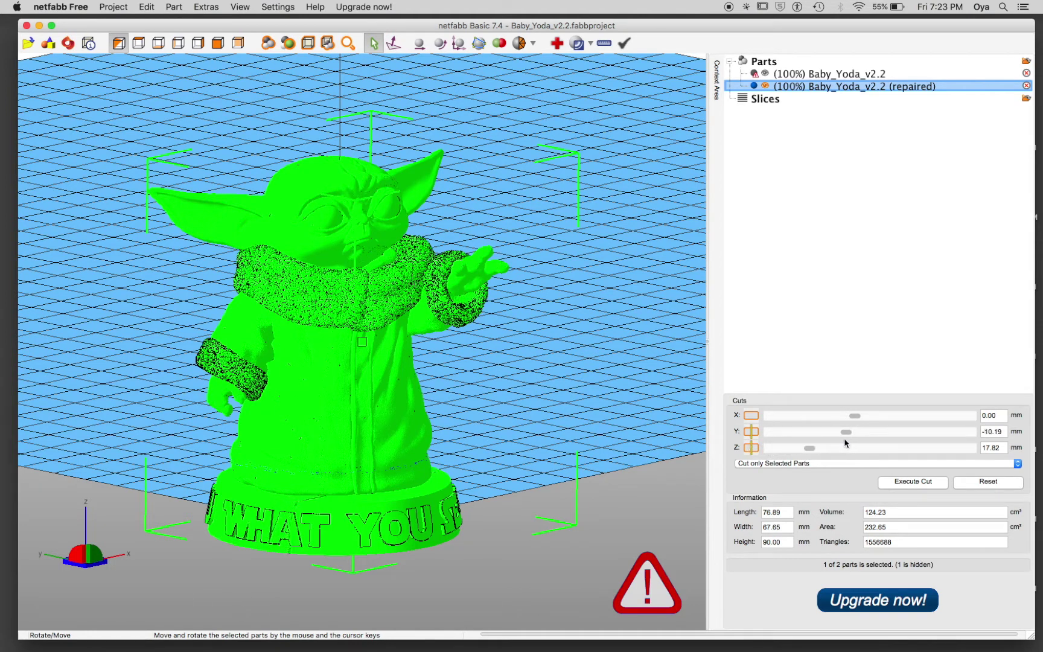
{"action": "left_click", "coordinate": [995, 431]}
{"action": "type", "text": "0"}
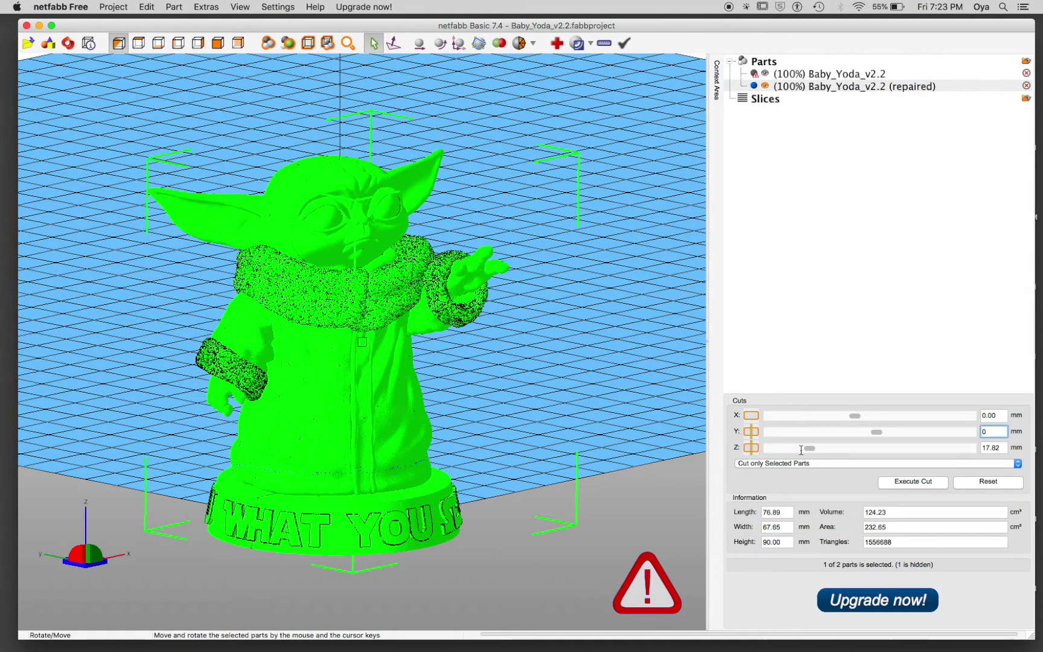
{"action": "left_click_drag", "start_coordinate": [807, 449], "coordinate": [807, 453]}
Start the cut on the selected part and choose the Z cutting axis
{"action": "left_click", "coordinate": [906, 482]}
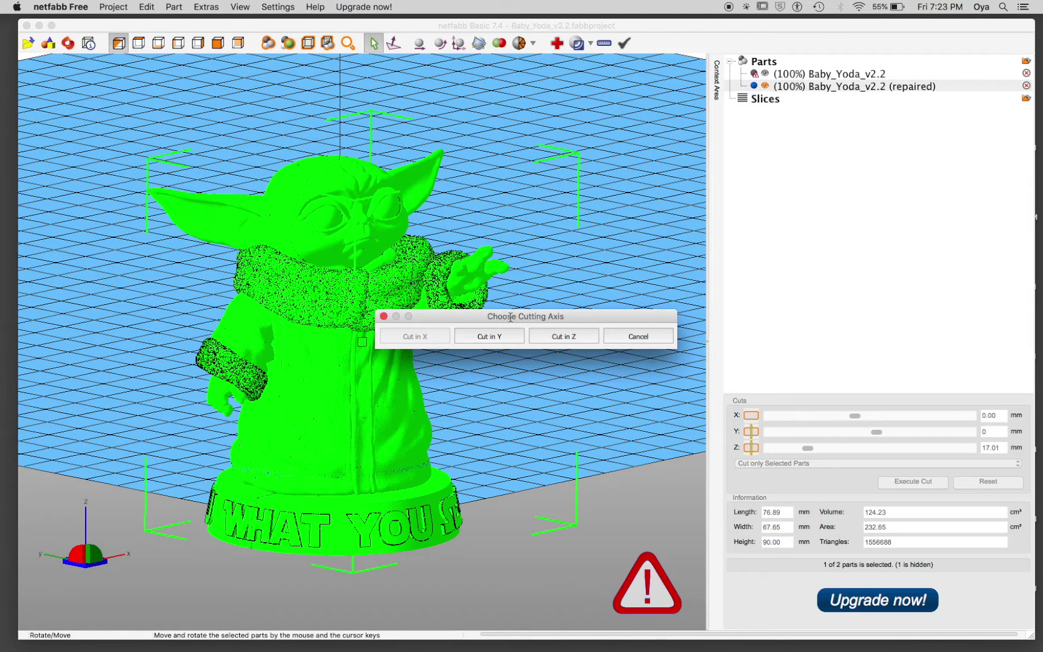
{"action": "left_click_drag", "start_coordinate": [511, 317], "coordinate": [481, 286]}
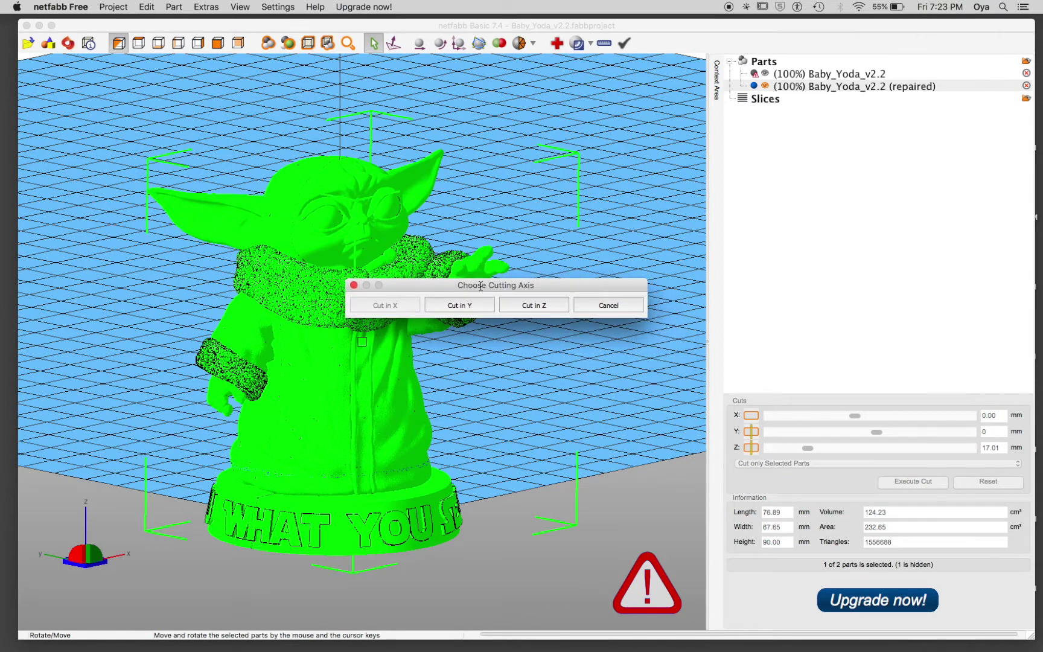
{"action": "left_click", "coordinate": [535, 305]}
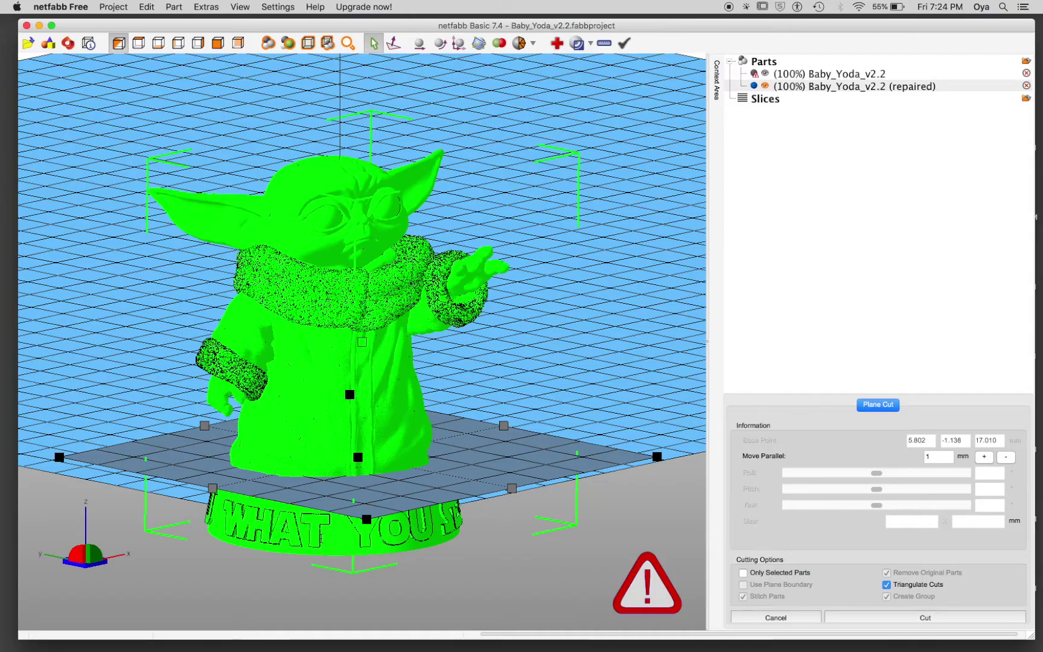
Set the Z plane to 15.010 mm, cut only selected parts, and disable Triangulate Cuts
{"action": "left_click_drag", "start_coordinate": [313, 537], "coordinate": [366, 465], "text": "ctrl"}
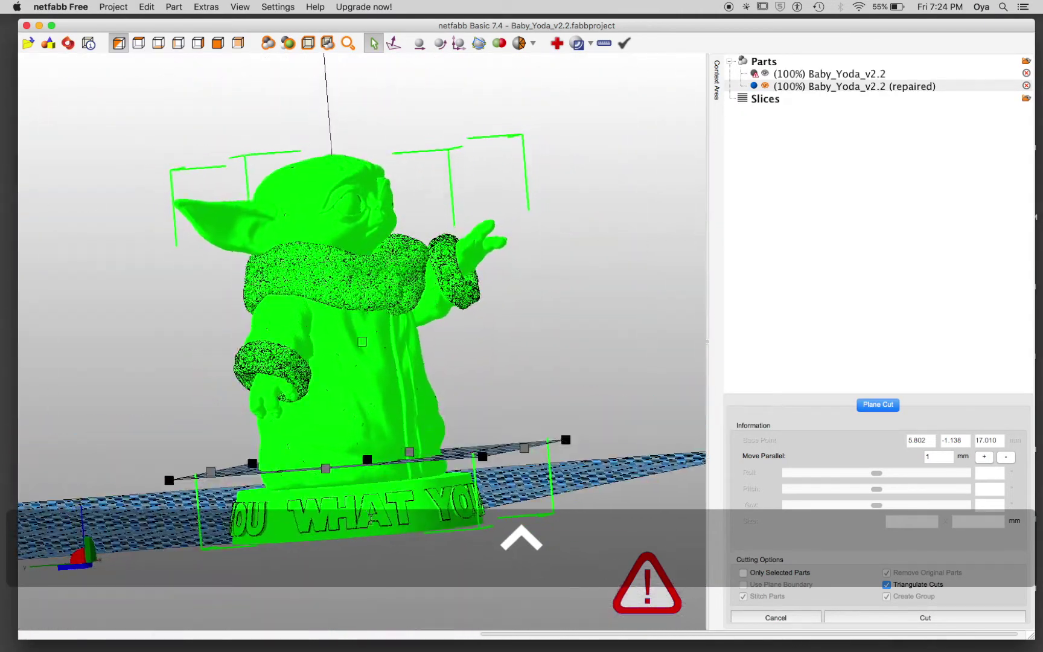
{"action": "left_click_drag", "start_coordinate": [496, 143], "coordinate": [515, 135], "text": "ctrl"}
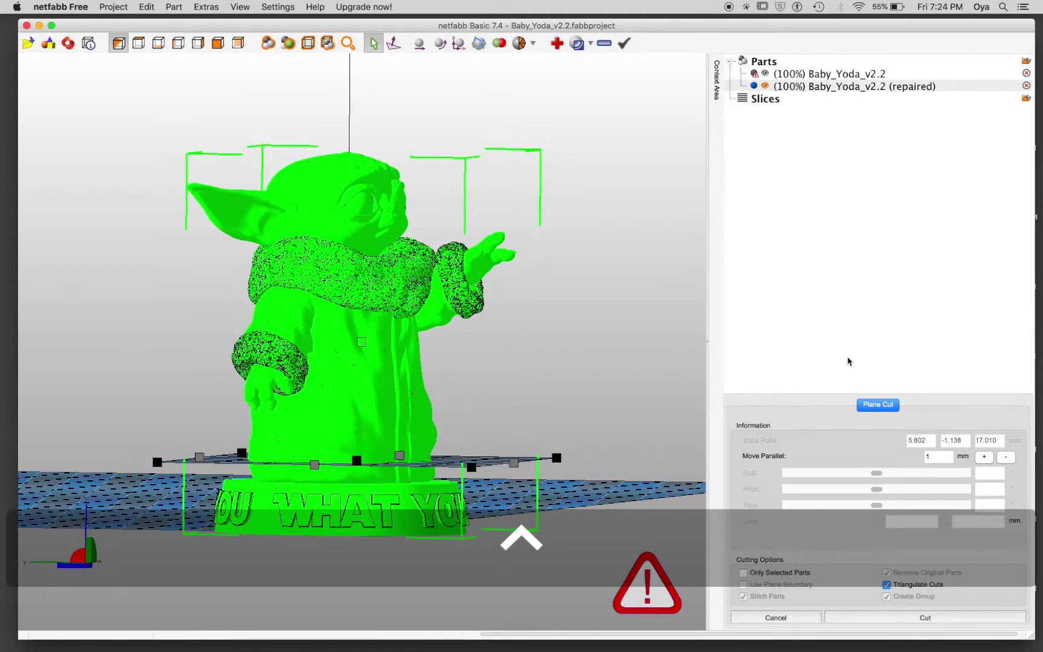
{"action": "left_click", "coordinate": [1006, 457]}
{"action": "left_click", "coordinate": [1006, 457]}
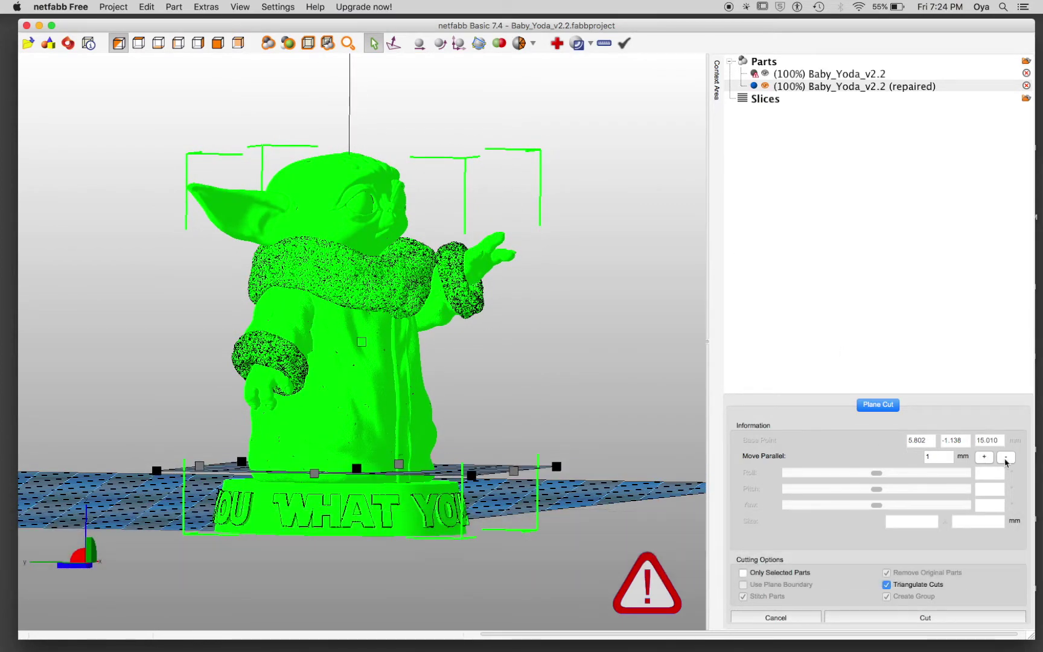
{"action": "left_click", "coordinate": [1005, 457]}
{"action": "left_click", "coordinate": [985, 457]}
{"action": "left_click", "coordinate": [744, 576]}
{"action": "left_click", "coordinate": [887, 585]}
Perform the cut, then expand the cut group and select the Cut 1 base and Cut 2 body
{"action": "left_click", "coordinate": [888, 619]}
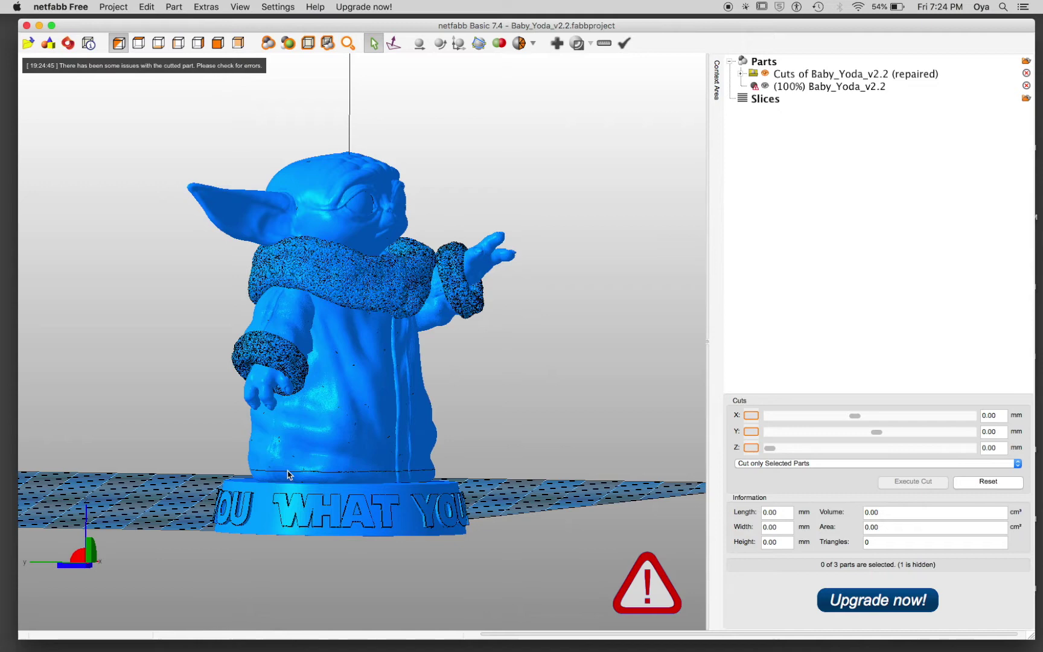
{"action": "left_click", "coordinate": [809, 73]}
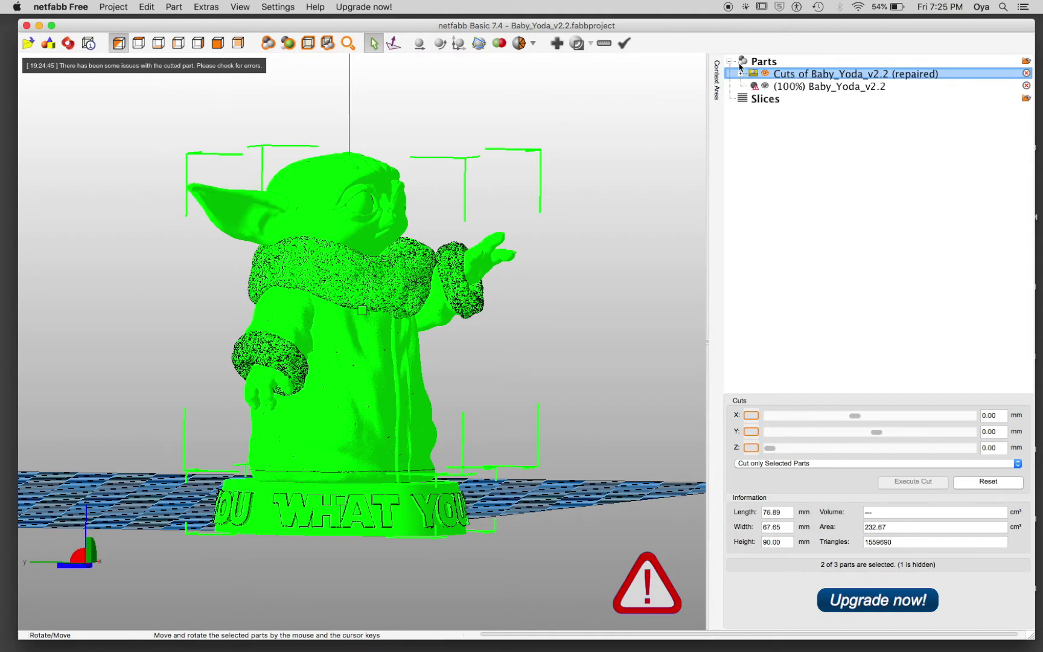
{"action": "left_click", "coordinate": [743, 74]}
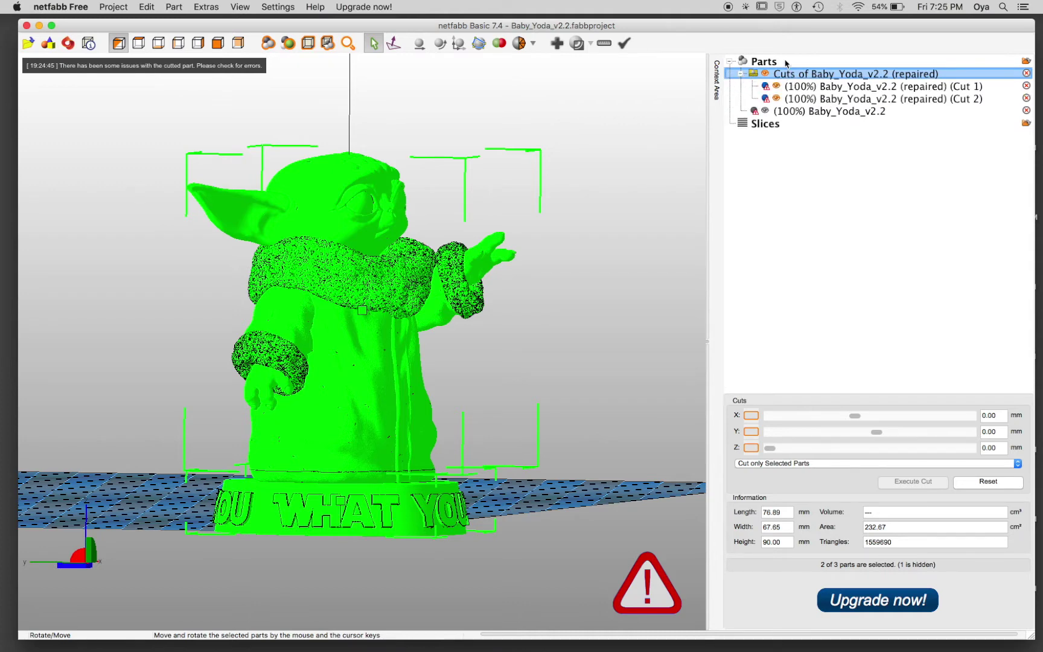
{"action": "left_click", "coordinate": [852, 88]}
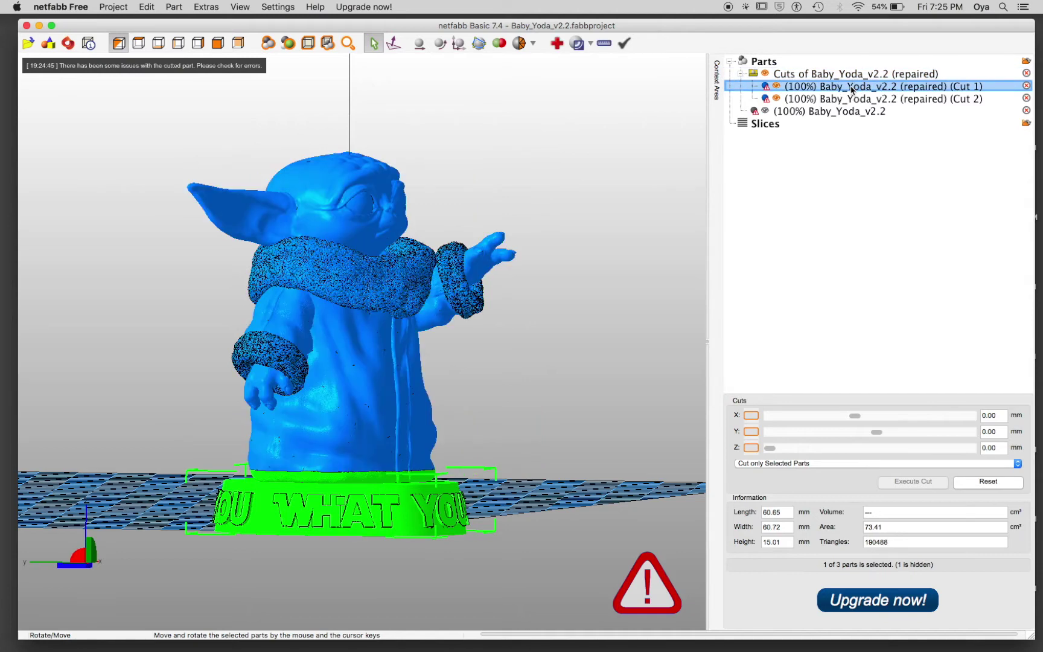
{"action": "left_click", "coordinate": [960, 101]}
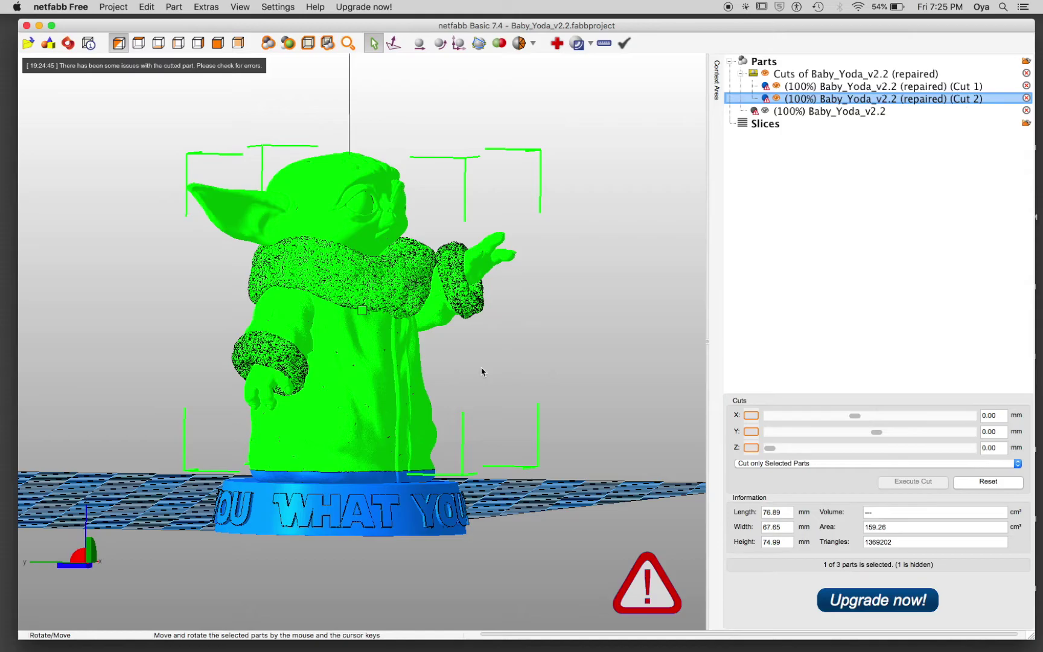
{"action": "left_click_drag", "start_coordinate": [490, 497], "coordinate": [477, 517], "text": "ctrl"}
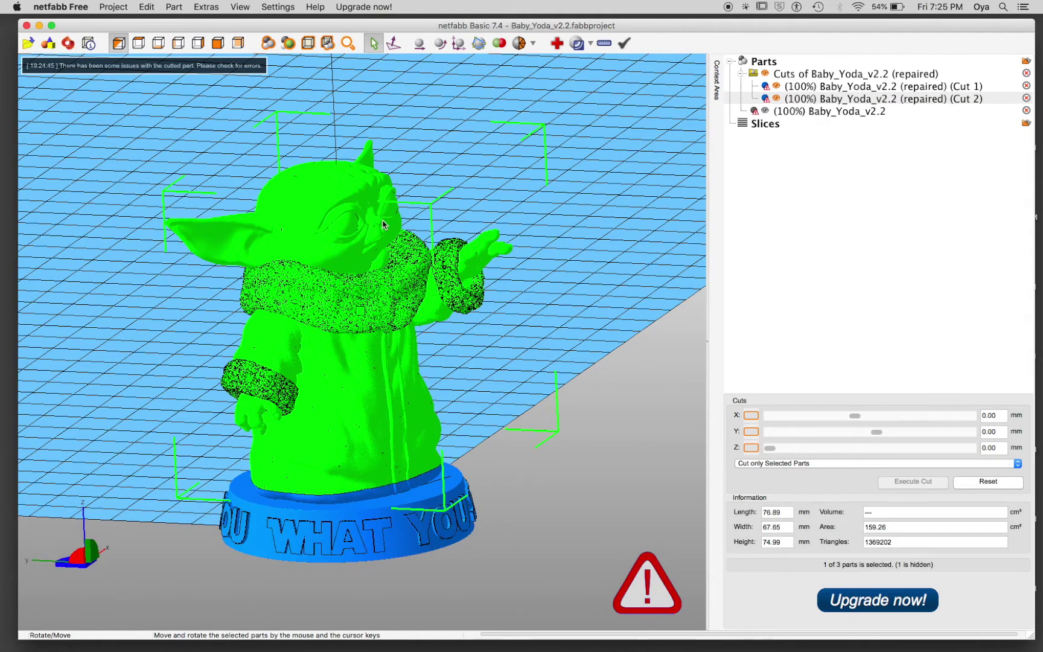
Translate the Cut 2 body 10 mm along Z using Translate Parts
{"action": "left_click", "coordinate": [419, 44]}
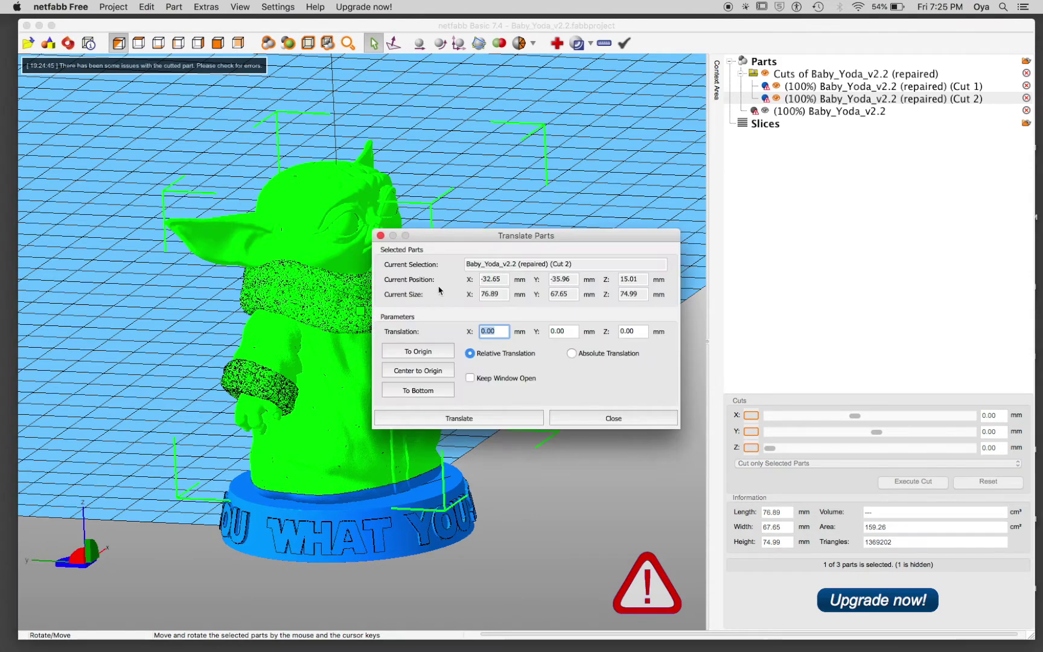
{"action": "left_click_drag", "start_coordinate": [536, 238], "coordinate": [625, 188]}
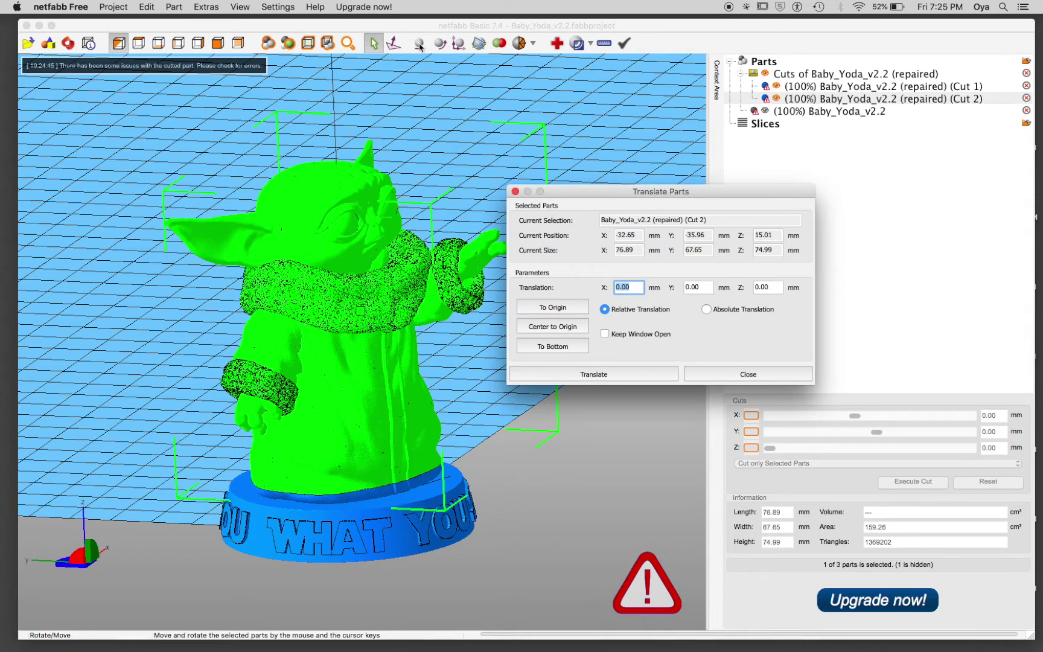
{"action": "left_click_drag", "start_coordinate": [628, 197], "coordinate": [642, 143]}
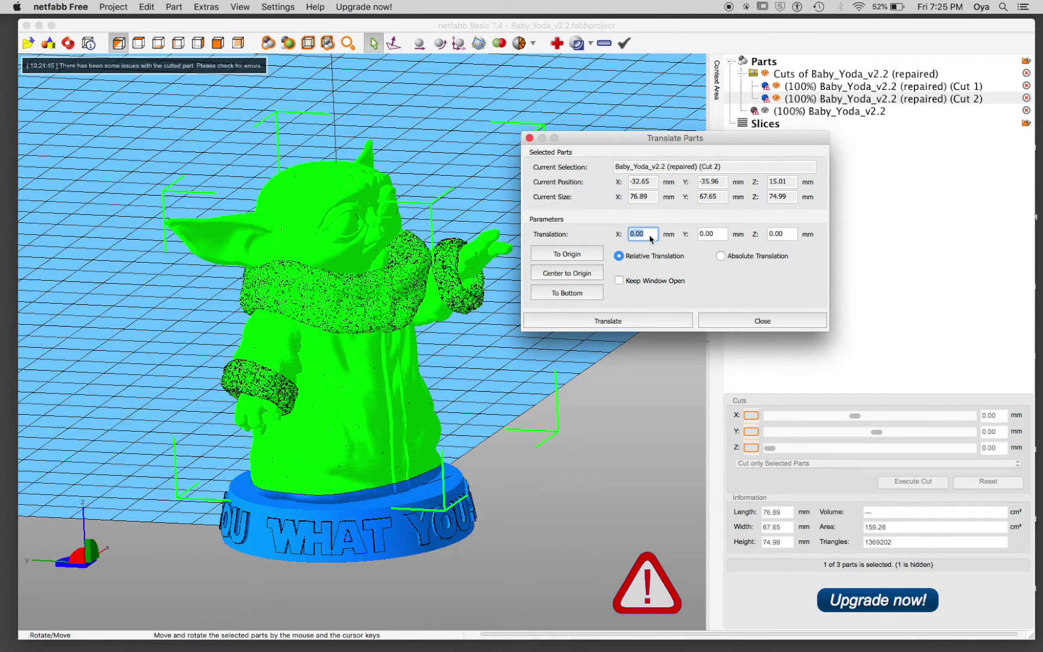
{"action": "left_click", "coordinate": [712, 236]}
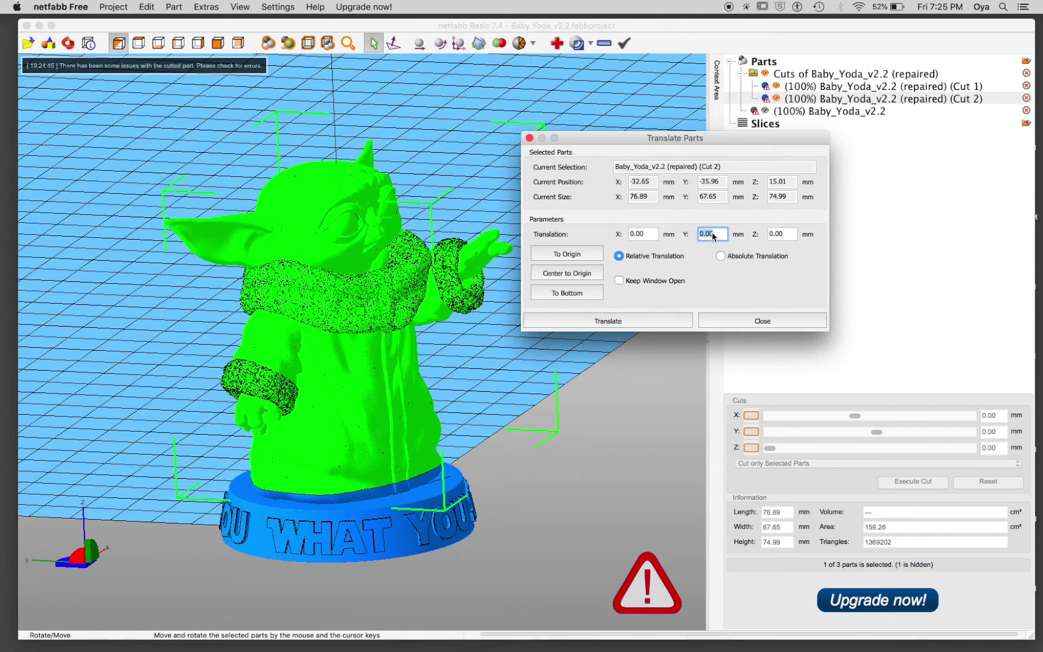
{"action": "left_click", "coordinate": [781, 234]}
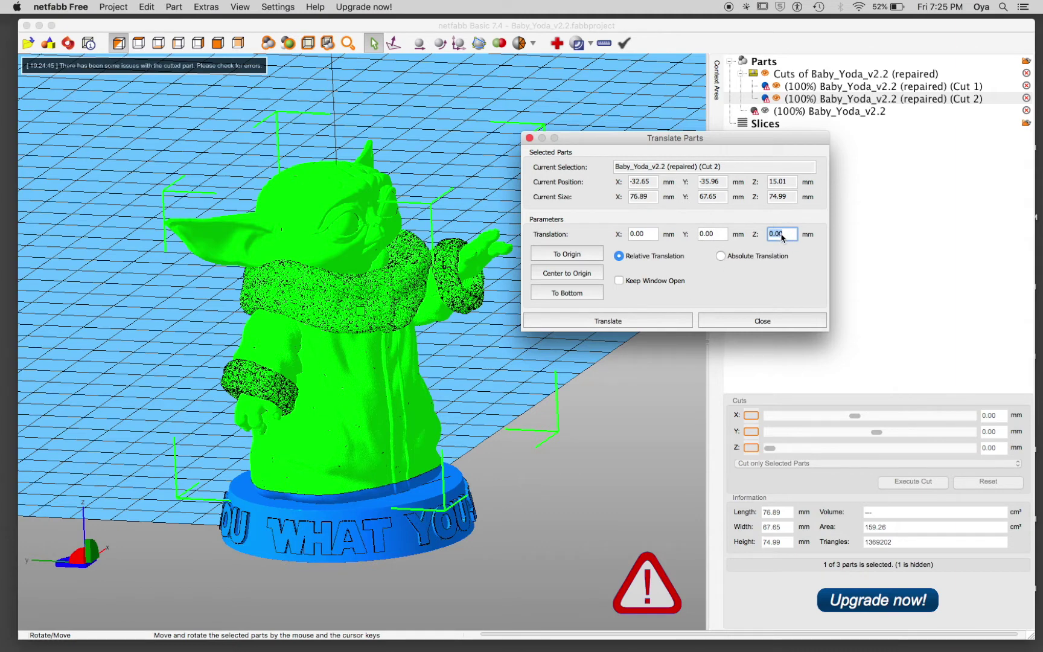
{"action": "type", "text": "10"}
{"action": "left_click", "coordinate": [646, 322]}
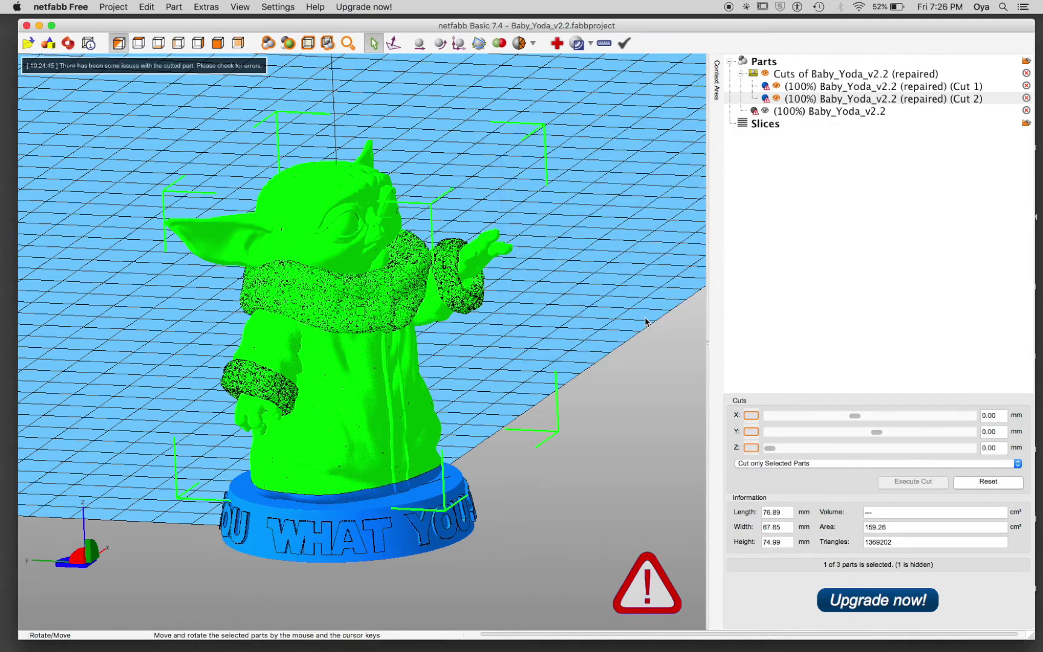
Orbit around the raised body to inspect the red cut face, then select the Cut 1 base
{"action": "right_click_drag", "start_coordinate": [398, 486], "coordinate": [468, 420]}
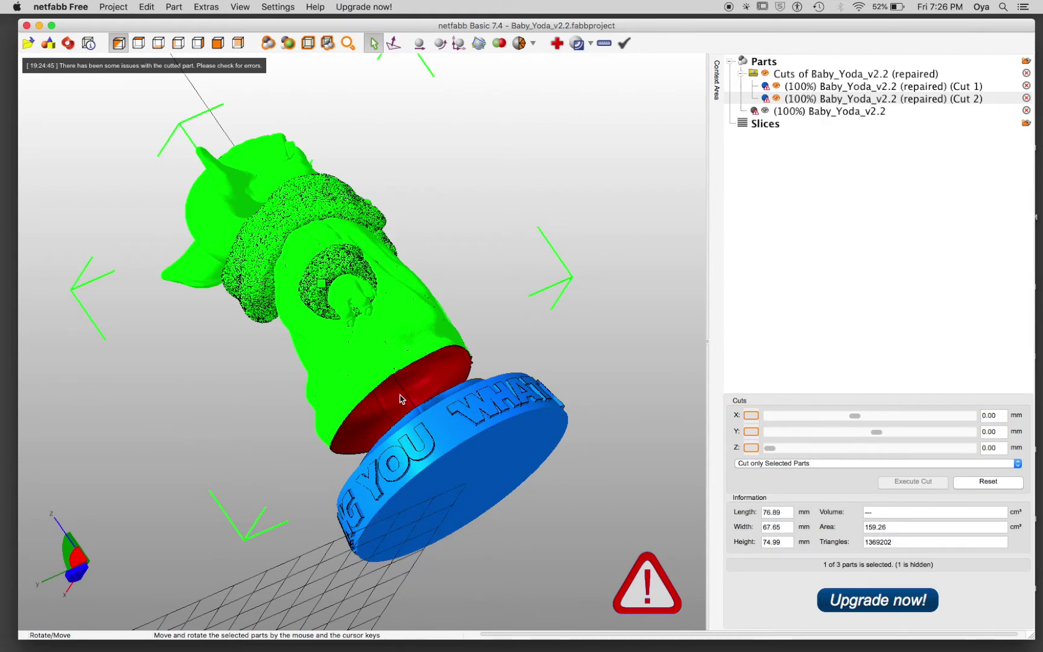
{"action": "right_click_drag", "start_coordinate": [400, 398], "coordinate": [439, 395]}
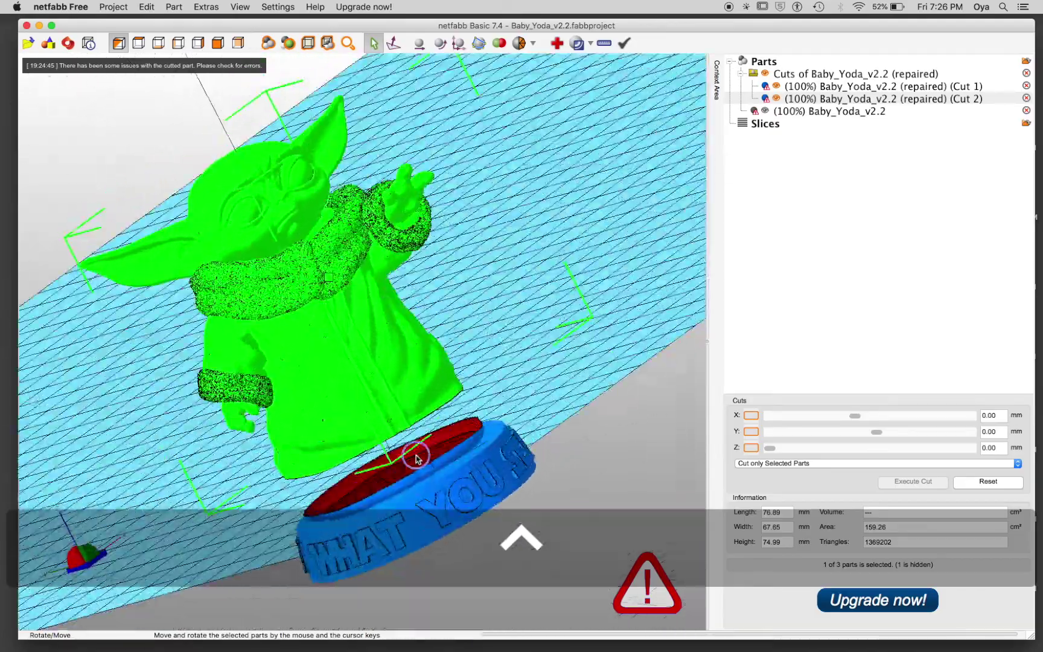
{"action": "right_click_drag", "start_coordinate": [416, 458], "coordinate": [507, 450]}
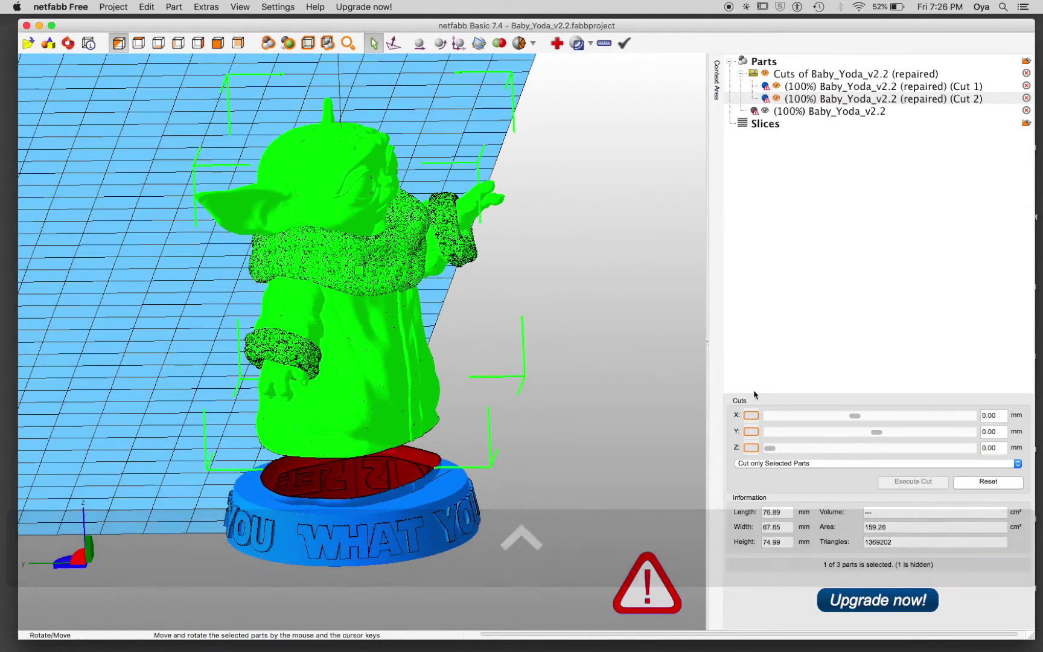
{"action": "left_click", "coordinate": [422, 520]}
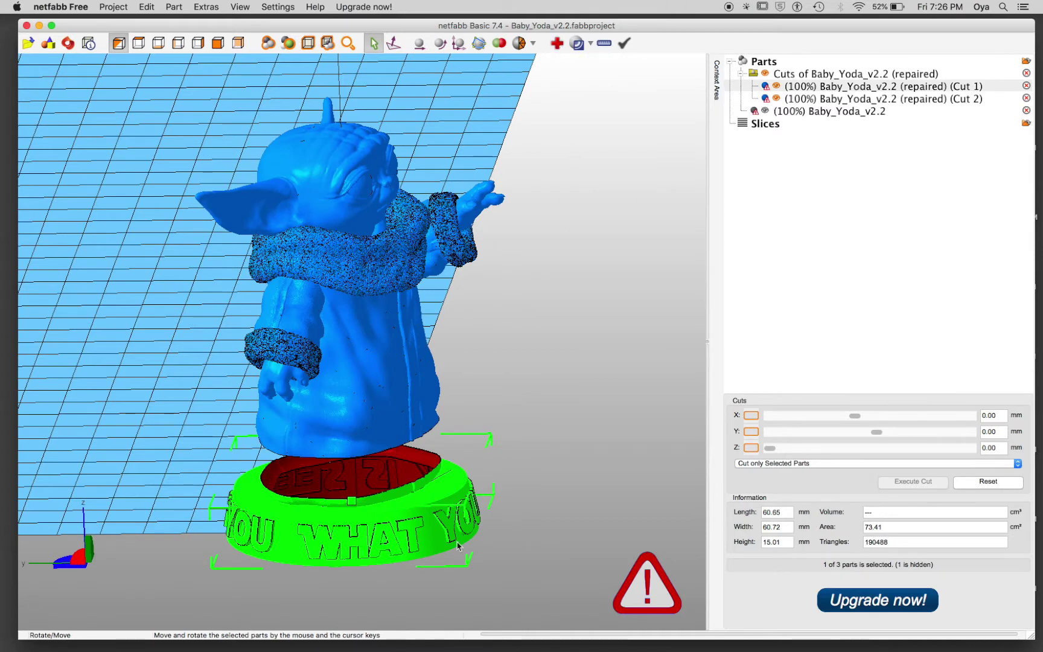
Start repairing the Cut 1 base and check its 15 holes with hole highlighting toggled on
{"action": "left_click", "coordinate": [557, 44]}
{"action": "right_click_drag", "start_coordinate": [559, 67], "coordinate": [561, 264]}
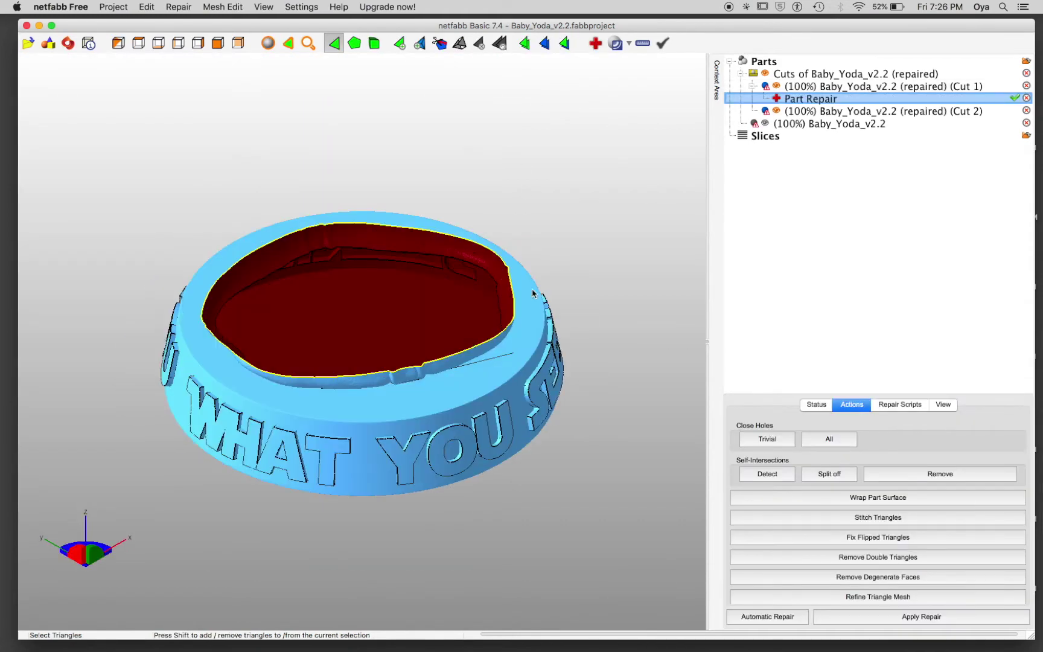
{"action": "left_click", "coordinate": [817, 405]}
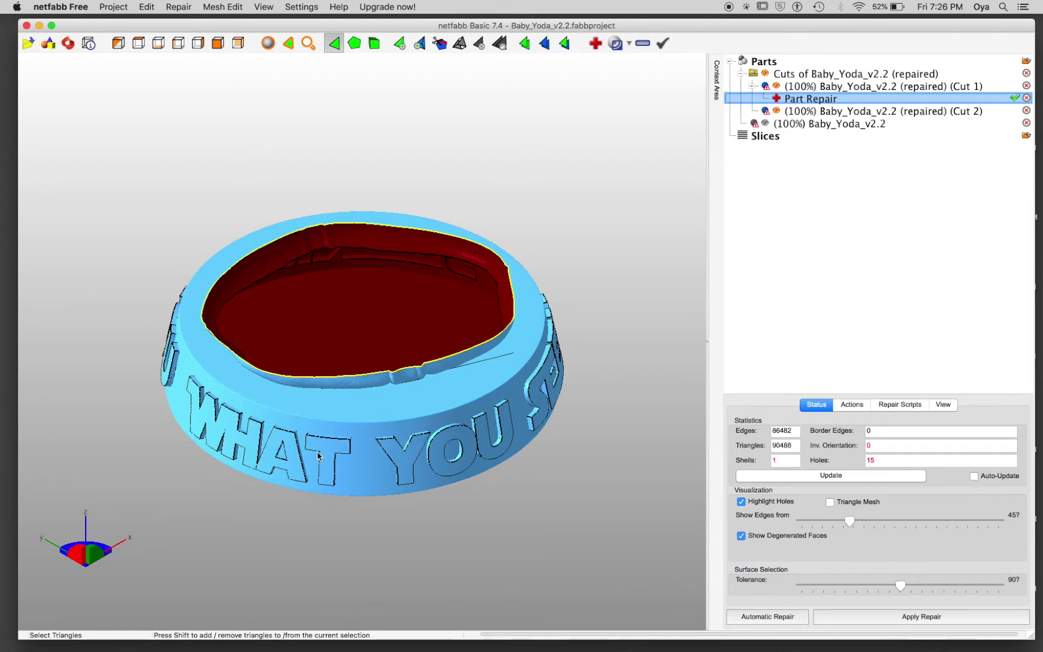
{"action": "right_click_drag", "start_coordinate": [325, 448], "coordinate": [444, 402]}
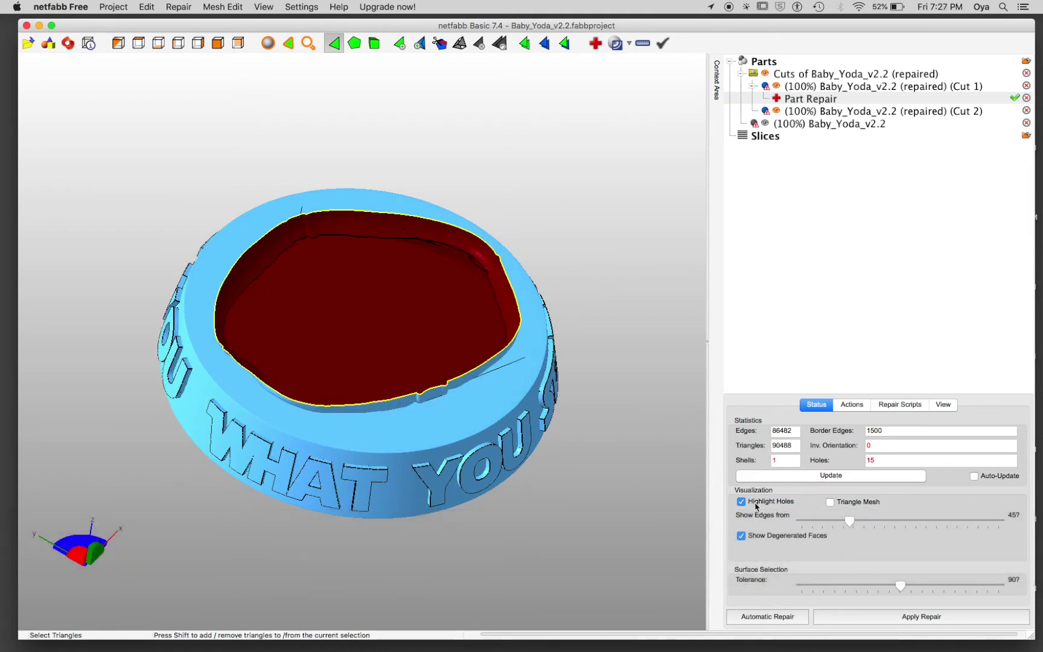
{"action": "left_click", "coordinate": [742, 502]}
{"action": "left_click", "coordinate": [742, 503]}
{"action": "left_click", "coordinate": [742, 502]}
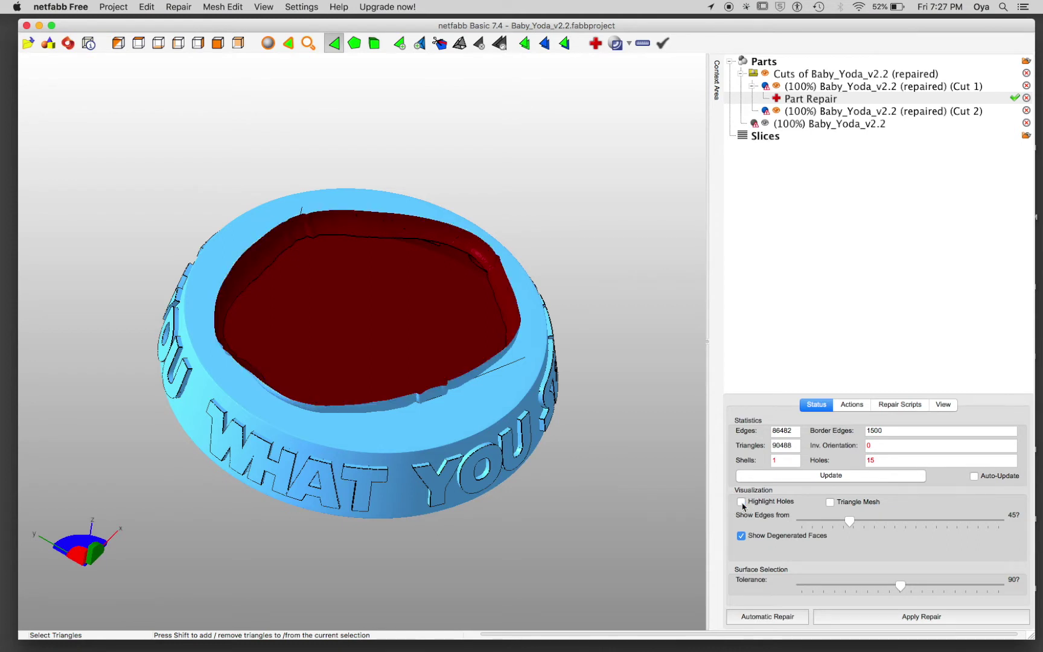
{"action": "left_click", "coordinate": [742, 502]}
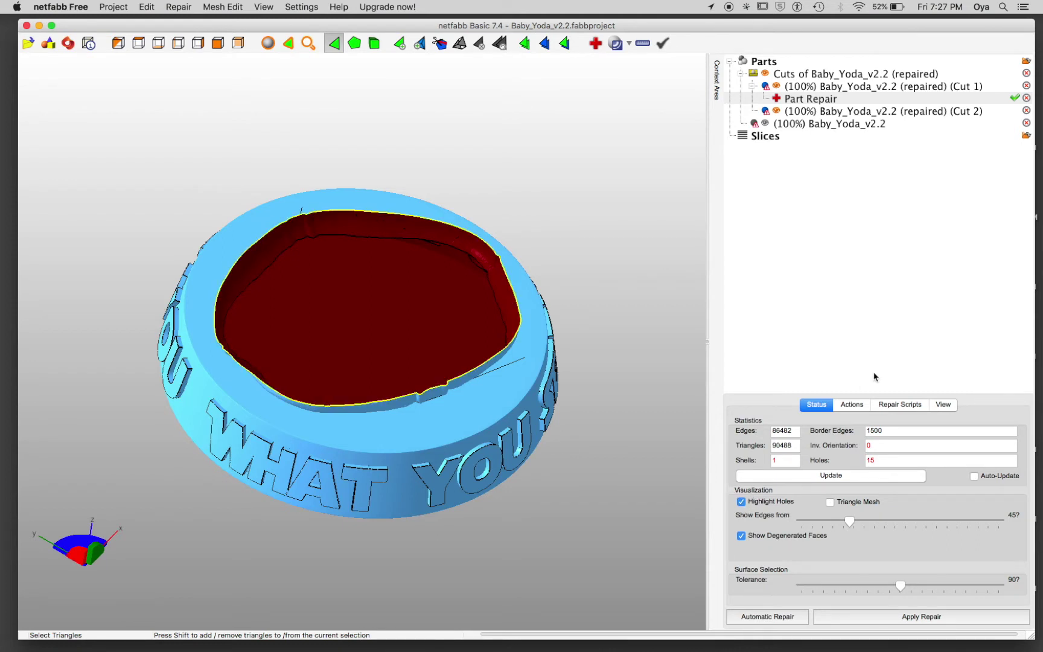
{"action": "mouse_move", "coordinate": [481, 465]}
{"action": "left_mouse_down", "text": "ctrl"}
{"action": "mouse_move", "coordinate": [479, 444]}
{"action": "mouse_move", "coordinate": [490, 448]}
{"action": "left_mouse_up", "text": "ctrl"}
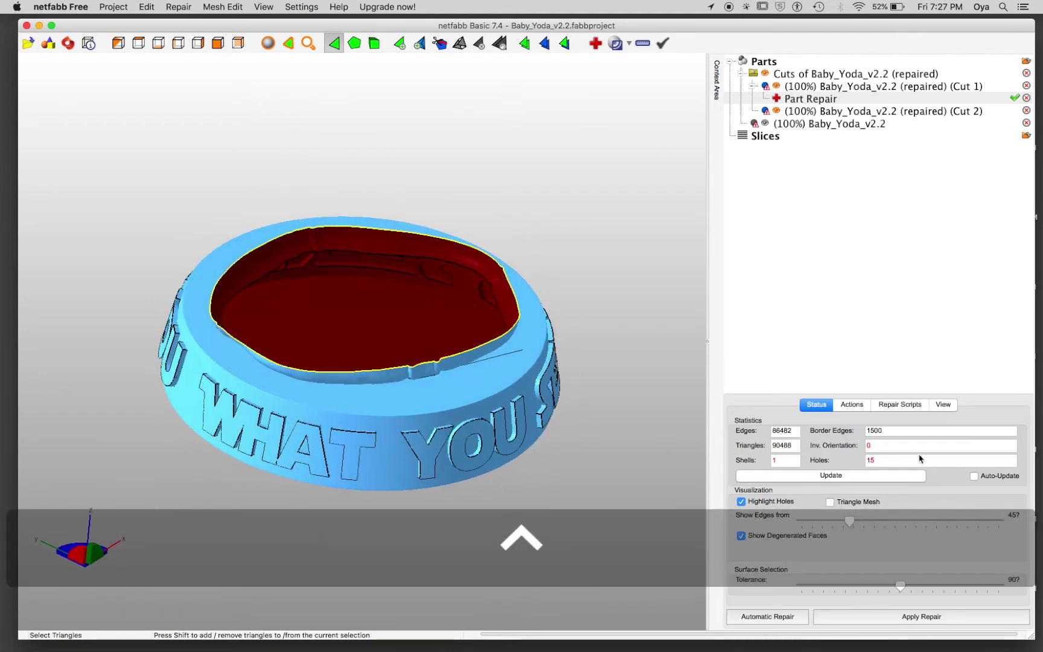
Close all holes in the base, accept the warning, and clear the new patch selection
{"action": "left_click", "coordinate": [852, 405]}
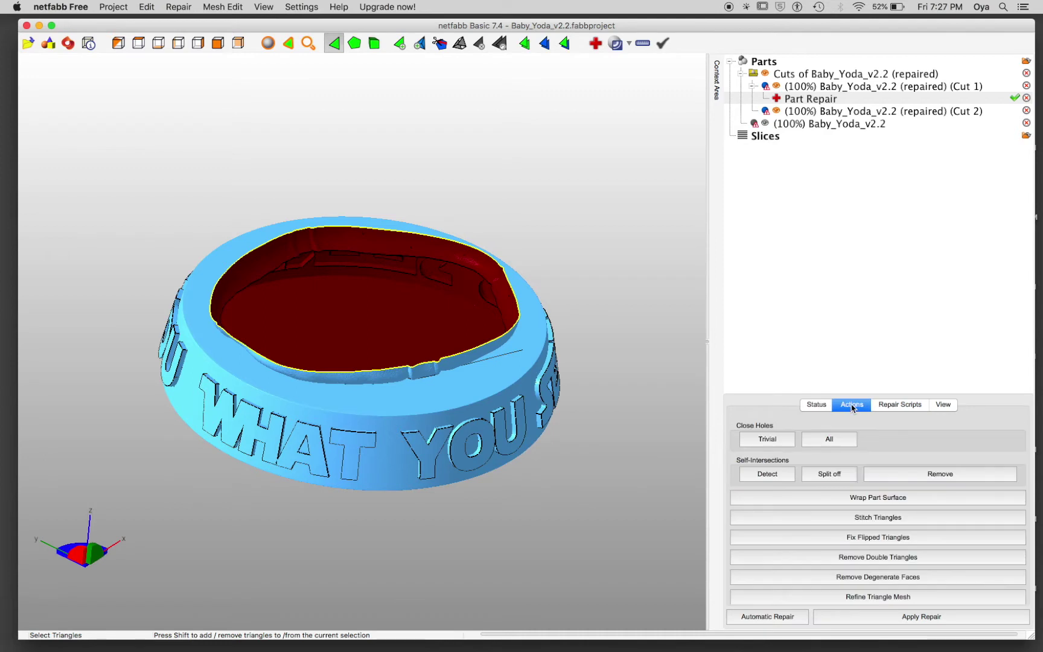
{"action": "left_click", "coordinate": [821, 409]}
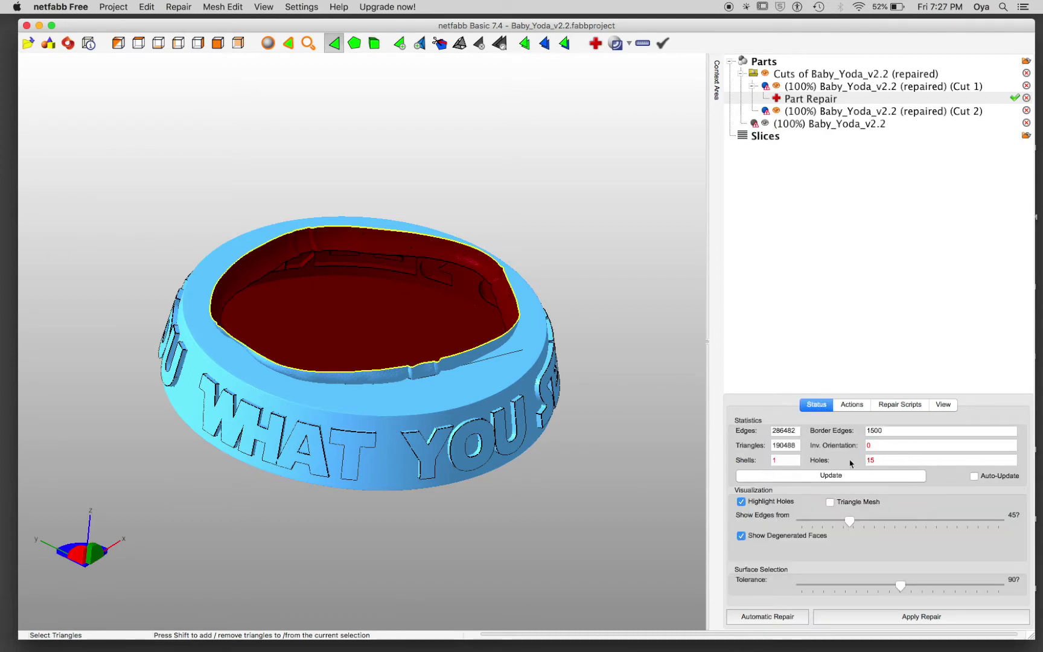
{"action": "left_click", "coordinate": [850, 406]}
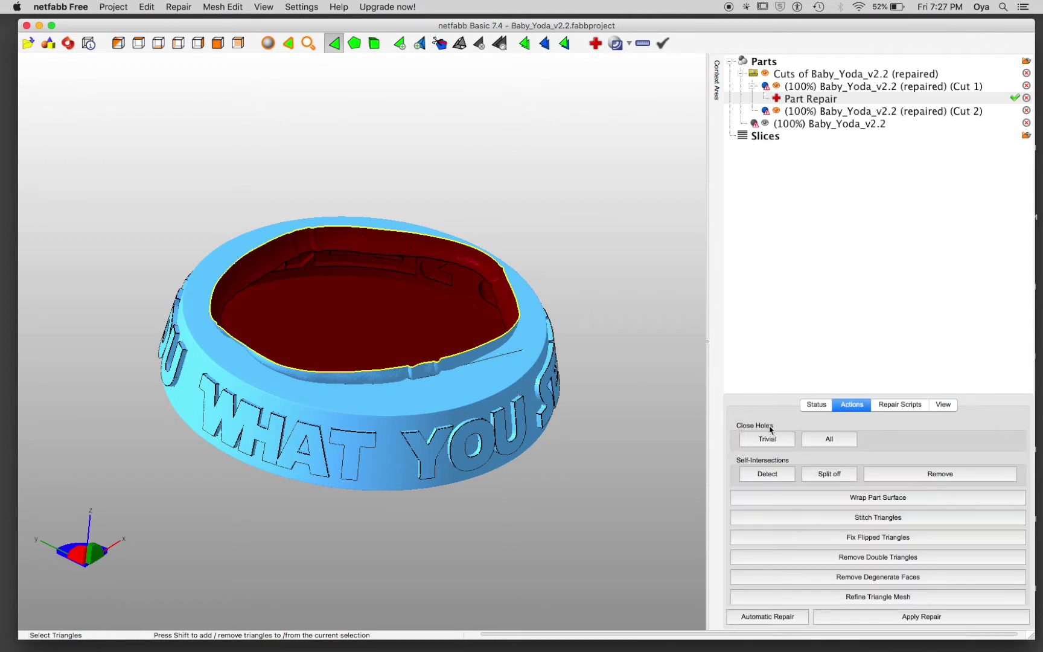
{"action": "left_click", "coordinate": [832, 444]}
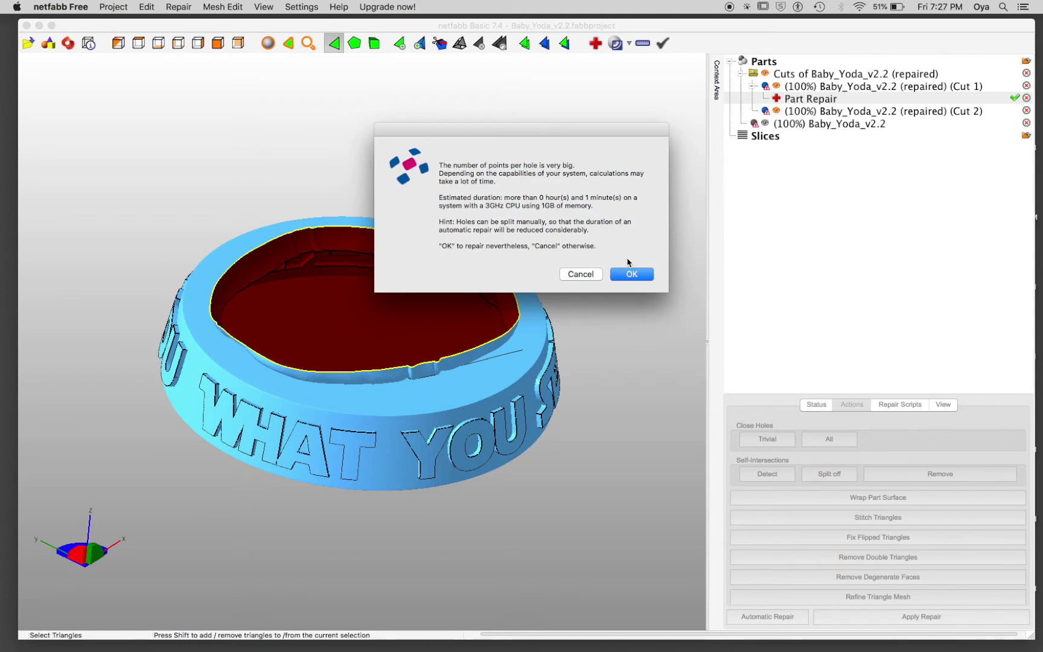
{"action": "left_click", "coordinate": [632, 275]}
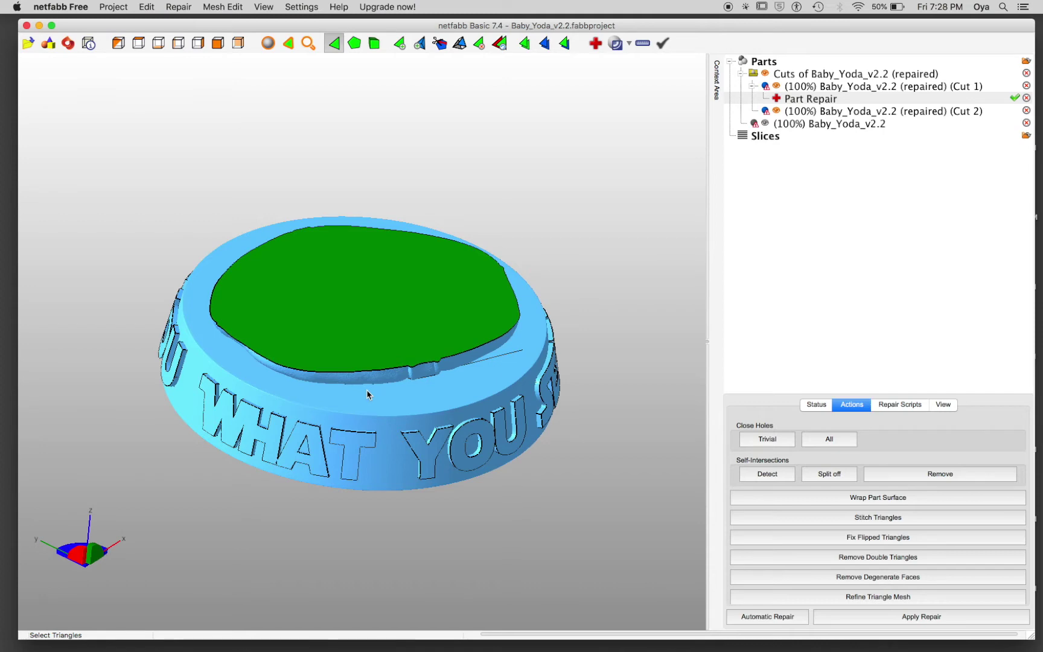
{"action": "right_click_drag", "start_coordinate": [367, 390], "coordinate": [326, 379]}
{"action": "left_click", "coordinate": [343, 278]}
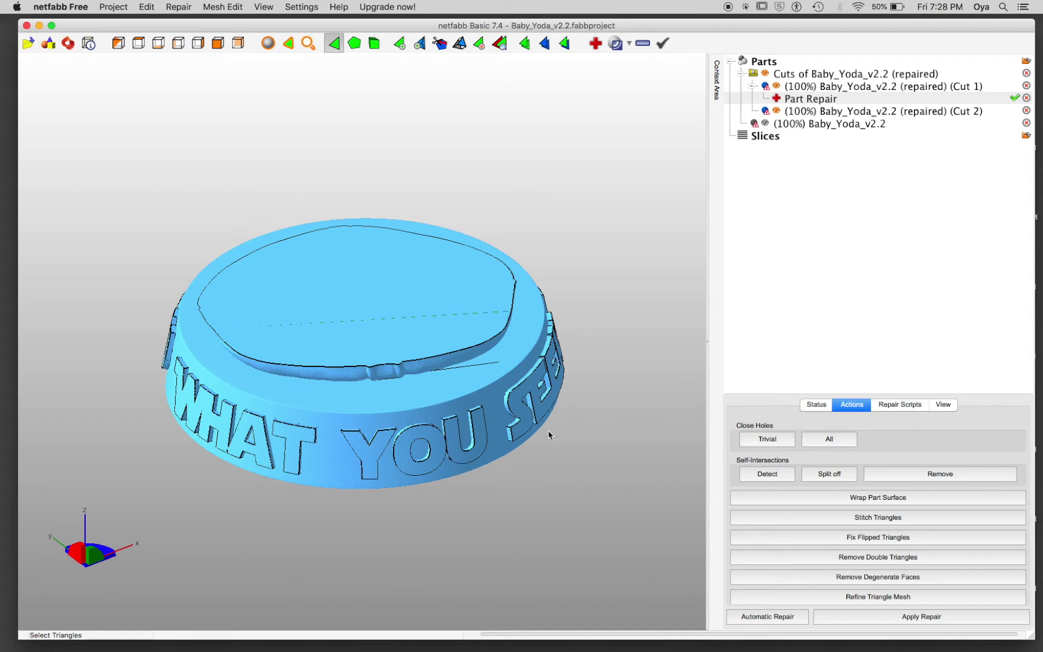
{"action": "left_click", "coordinate": [506, 318]}
{"action": "left_click", "coordinate": [917, 617]}
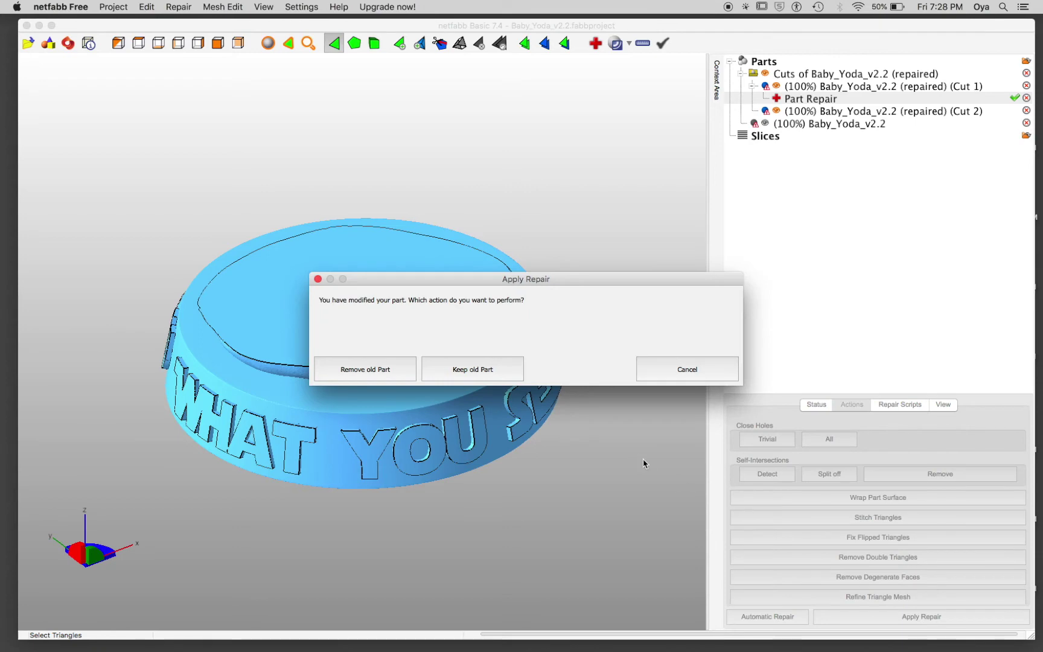
{"action": "left_click", "coordinate": [471, 371]}
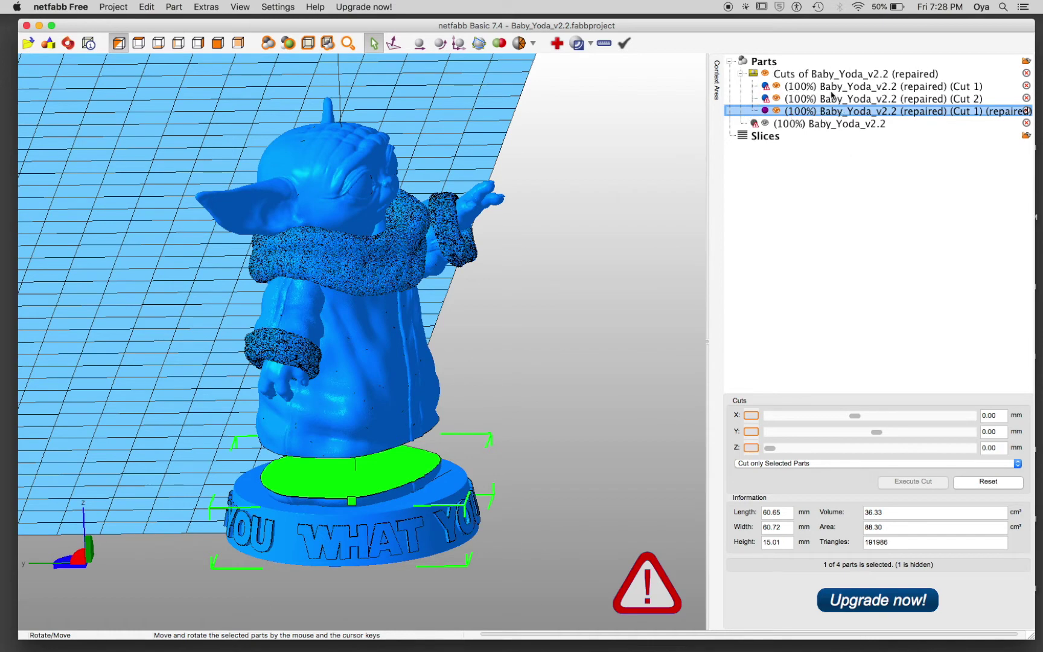
{"action": "left_click", "coordinate": [803, 100]}
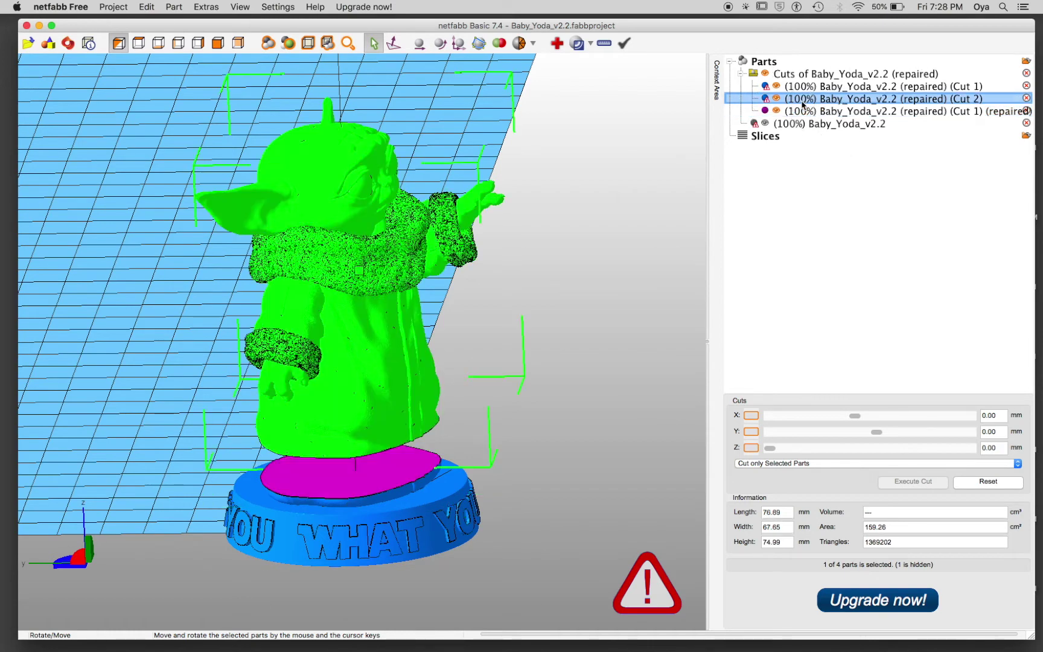
{"action": "left_click", "coordinate": [869, 88]}
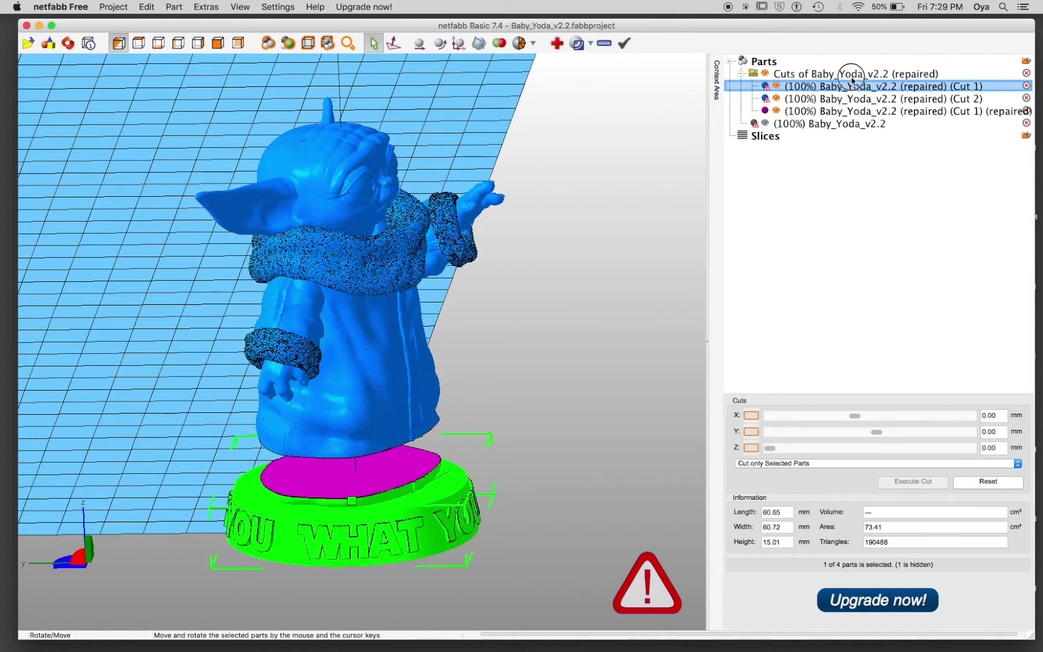
{"action": "left_click", "coordinate": [850, 74]}
{"action": "left_click", "coordinate": [852, 88]}
{"action": "left_click", "coordinate": [852, 100]}
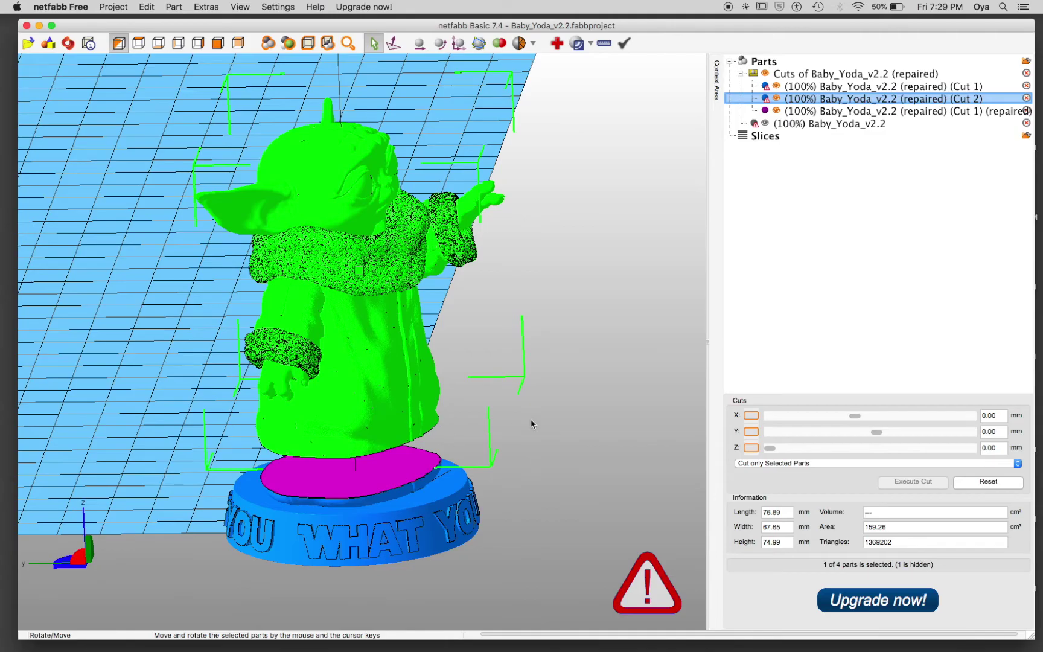
{"action": "right_click_drag", "start_coordinate": [528, 453], "coordinate": [488, 441]}
{"action": "right_click_drag", "start_coordinate": [463, 278], "coordinate": [462, 403]}
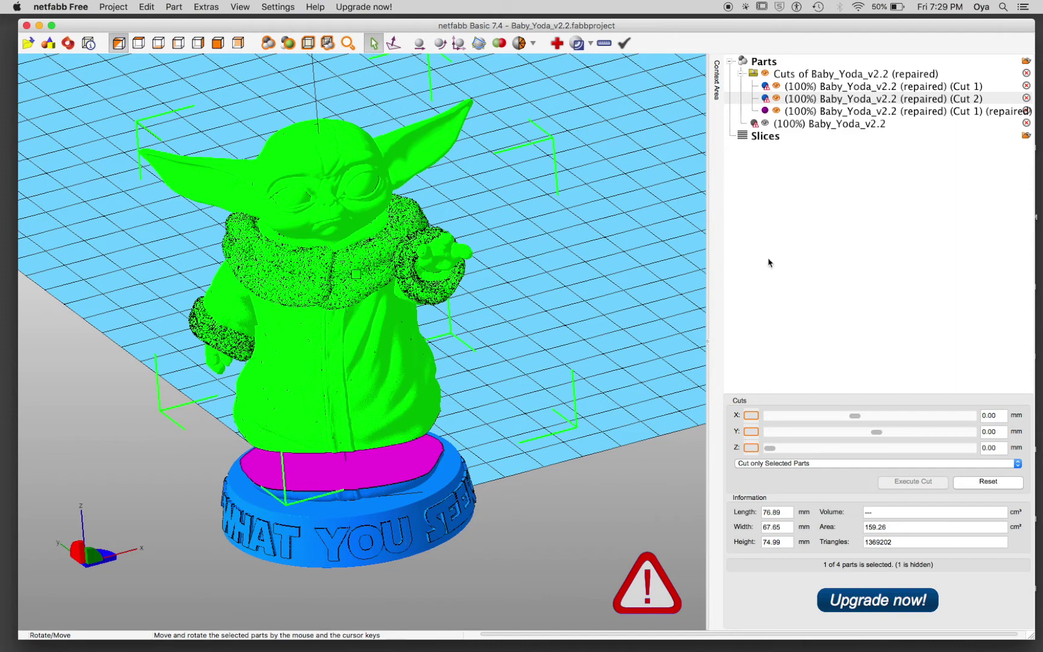
Select the original Cut 1 base and translate it -10 mm along Z
{"action": "left_click", "coordinate": [942, 89]}
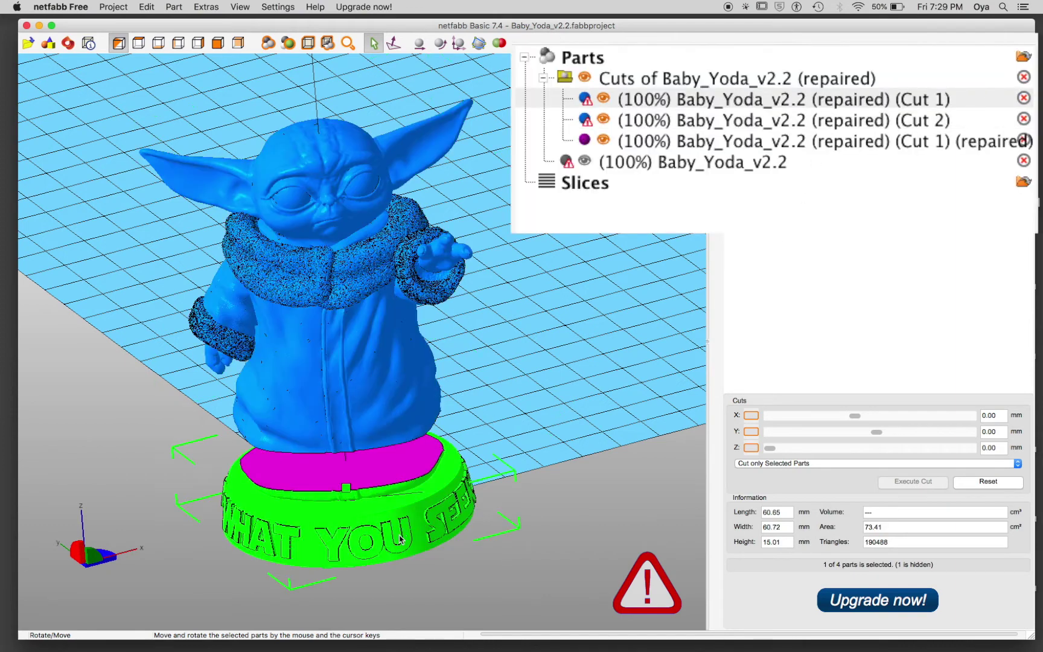
{"action": "left_click", "coordinate": [908, 103]}
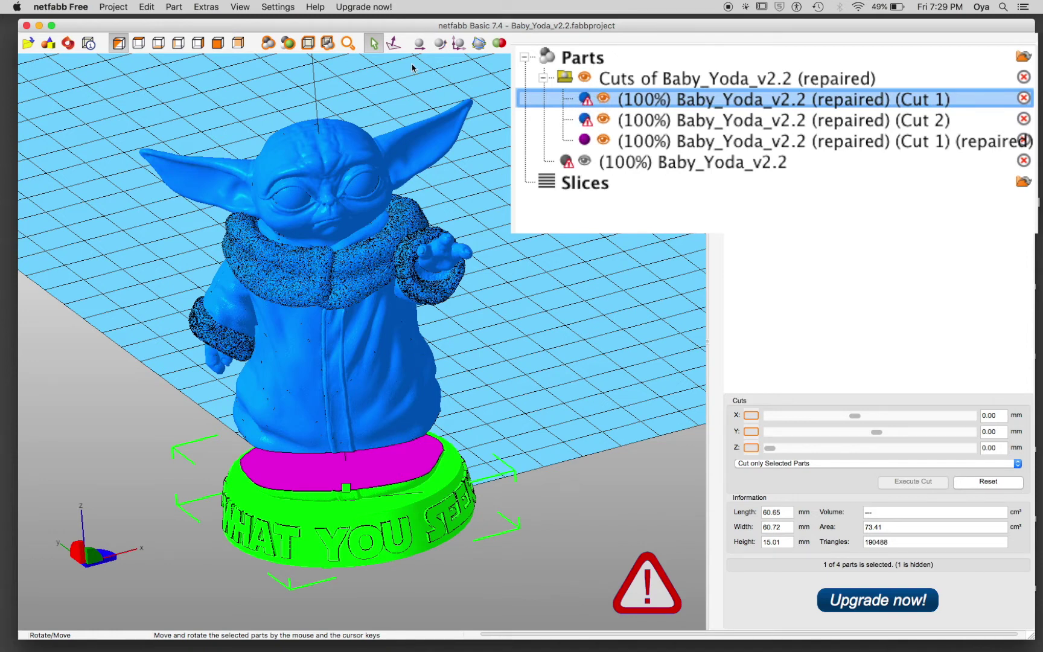
{"action": "left_click", "coordinate": [418, 44]}
{"action": "left_click", "coordinate": [631, 333]}
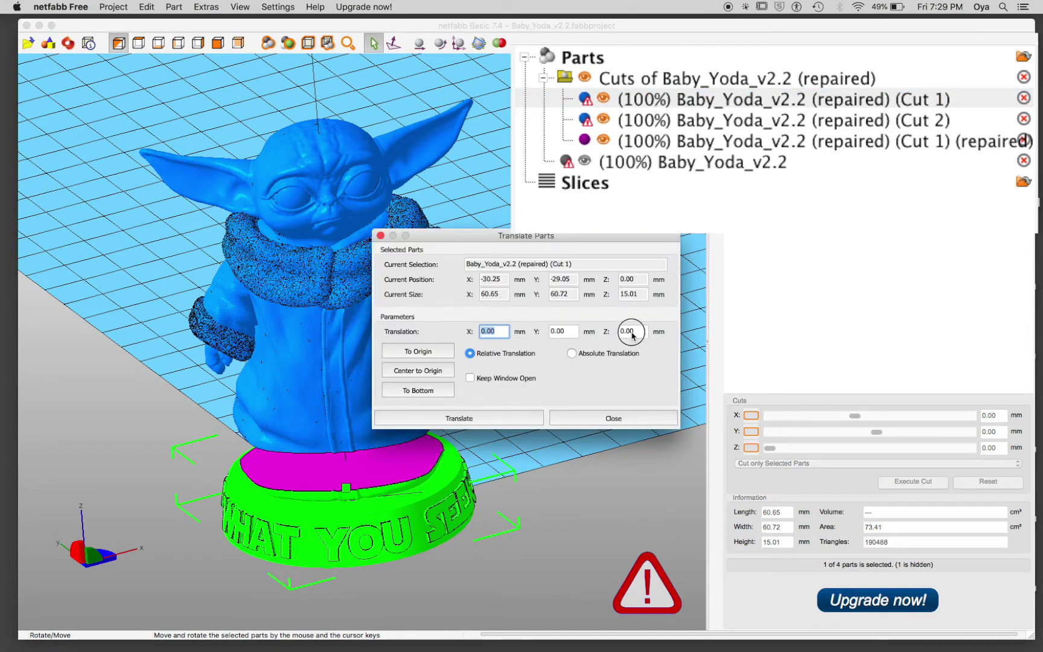
{"action": "double_click", "coordinate": [632, 332]}
{"action": "type", "text": "-10"}
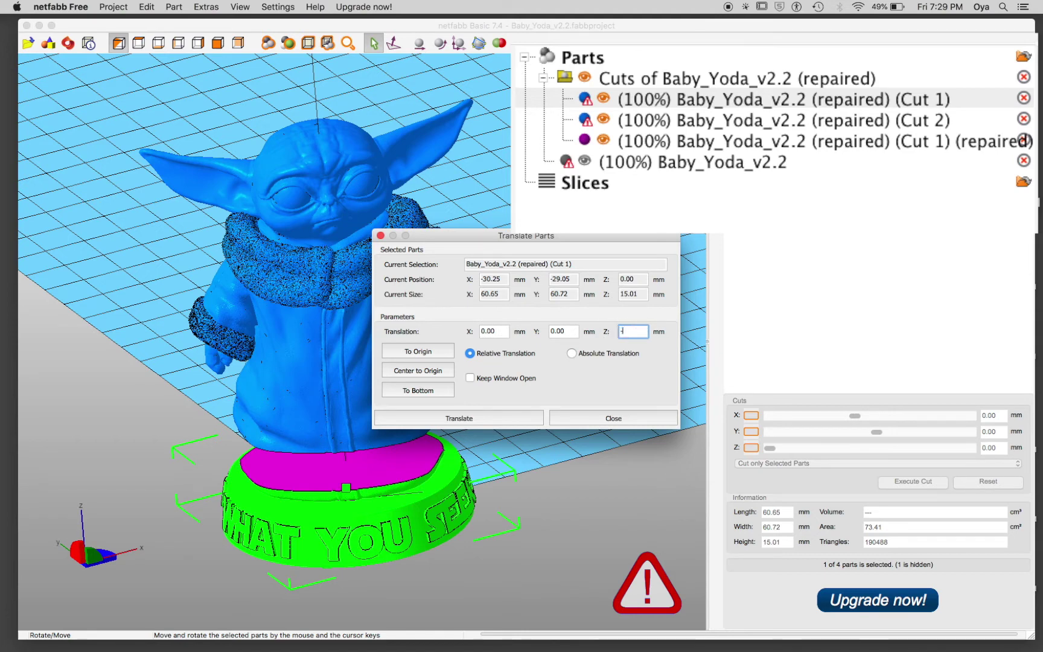
{"action": "left_click", "coordinate": [490, 418]}
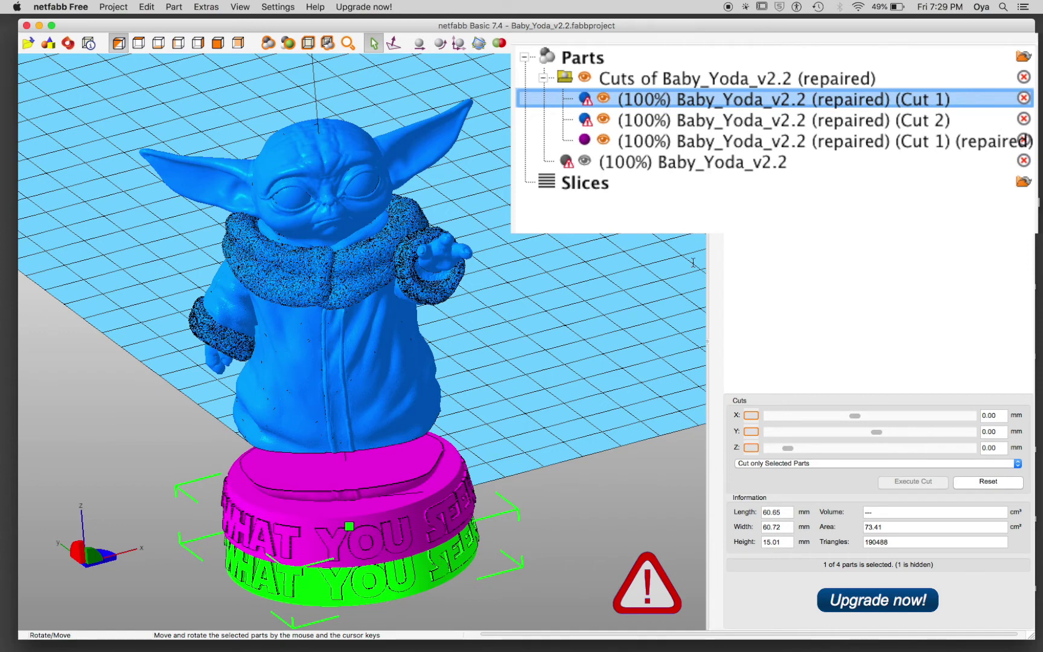
Translate Cut 1 another -10 mm along Z, placing it below the repaired base
{"action": "left_click", "coordinate": [419, 44]}
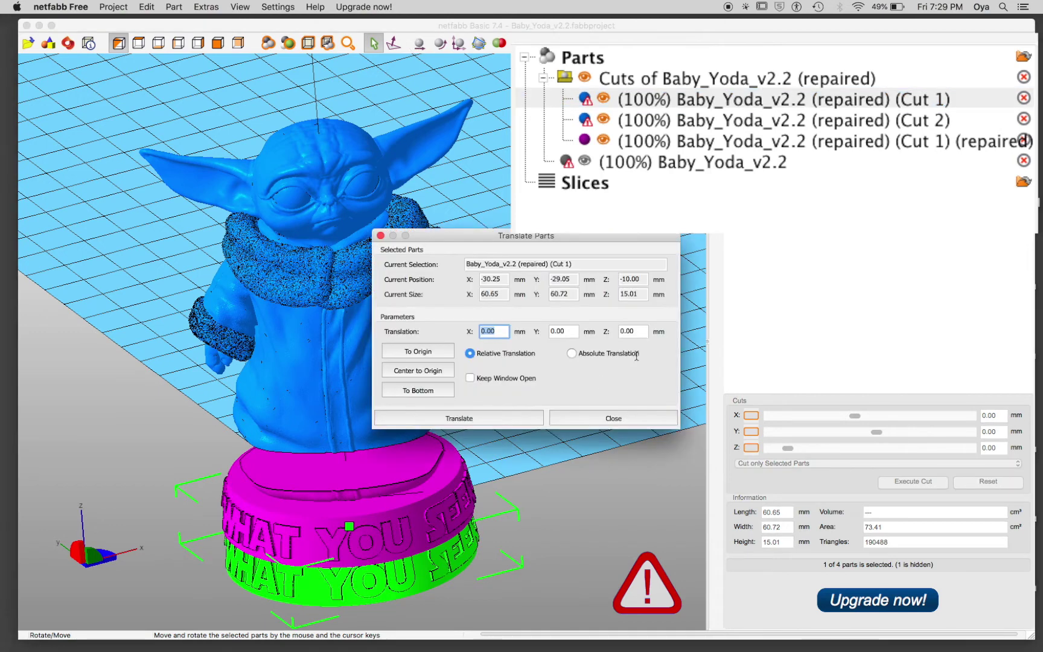
{"action": "double_click", "coordinate": [621, 333]}
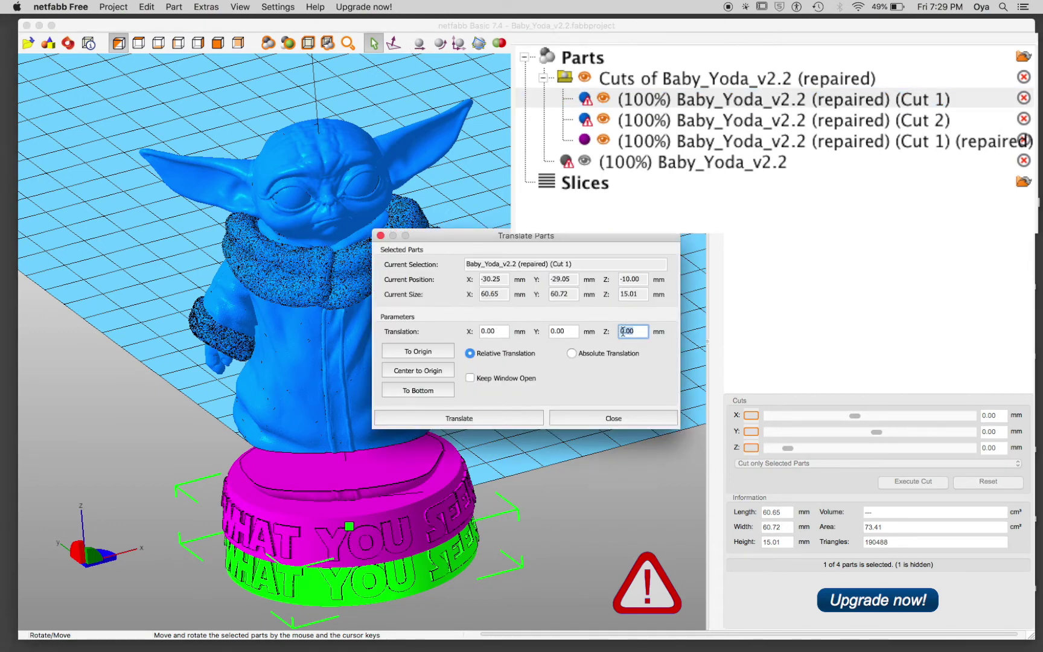
{"action": "type", "text": "-10"}
{"action": "key", "text": "Return"}
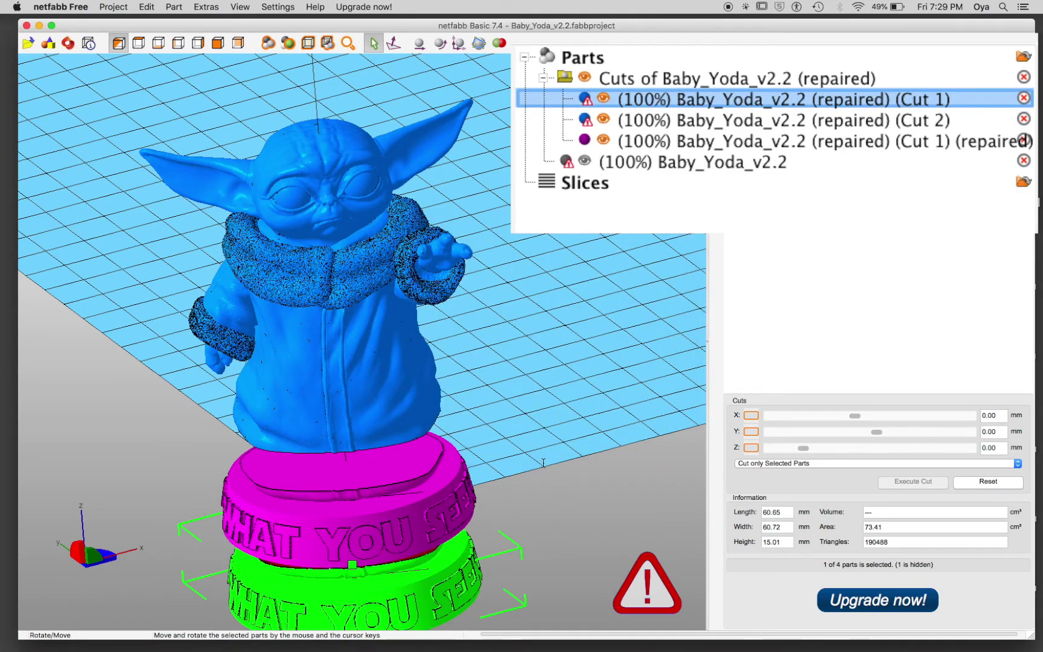
{"action": "left_click_drag", "start_coordinate": [467, 467], "coordinate": [530, 454], "text": "ctrl"}
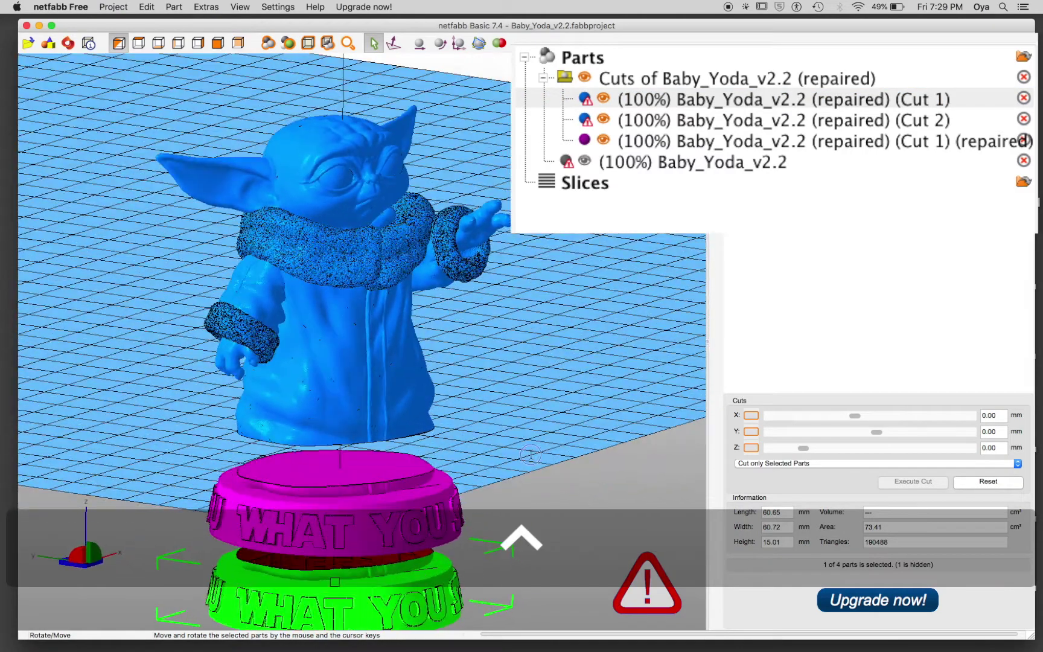
Select the '(Cut 1) (repaired)' base and widen the parts panel
{"action": "left_click", "coordinate": [374, 470]}
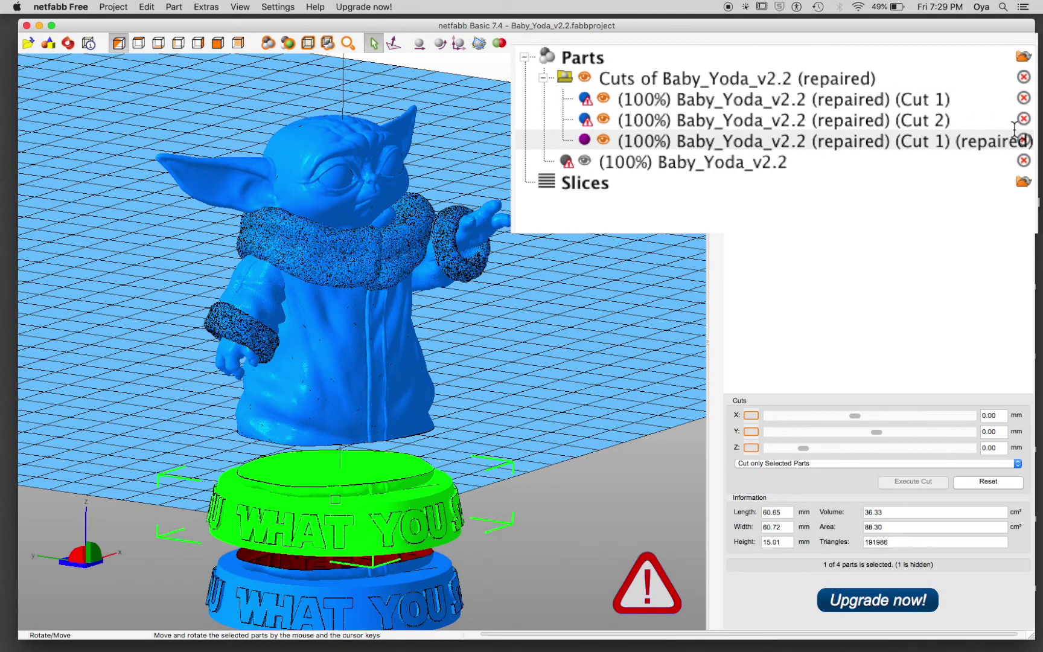
{"action": "left_click_drag", "start_coordinate": [708, 341], "coordinate": [637, 341]}
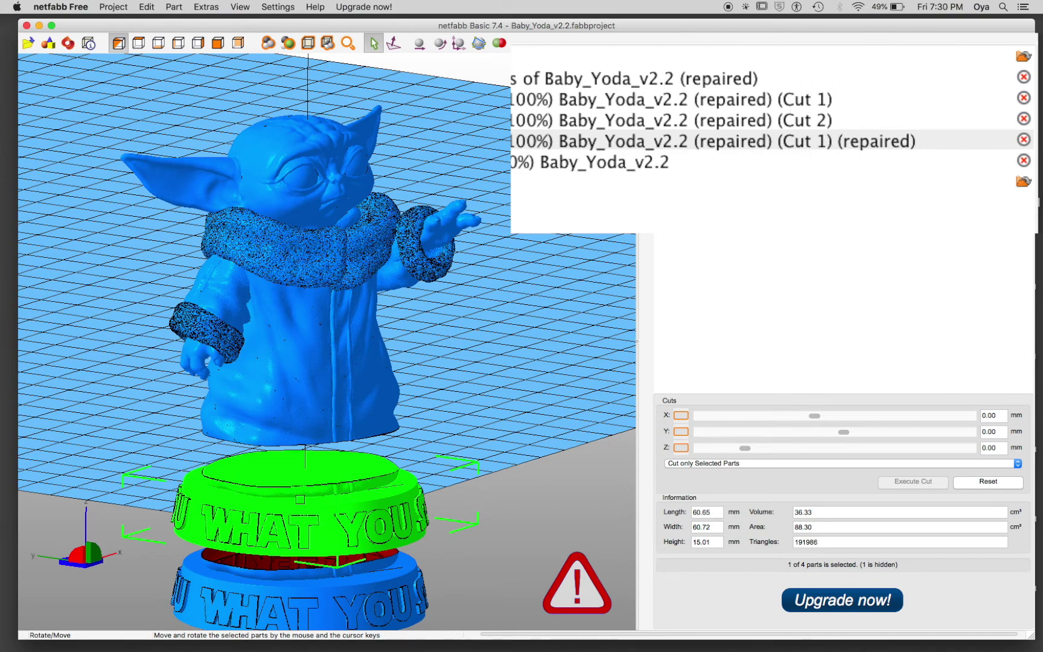
{"action": "left_click_drag", "start_coordinate": [281, 550], "coordinate": [315, 396], "text": "ctrl"}
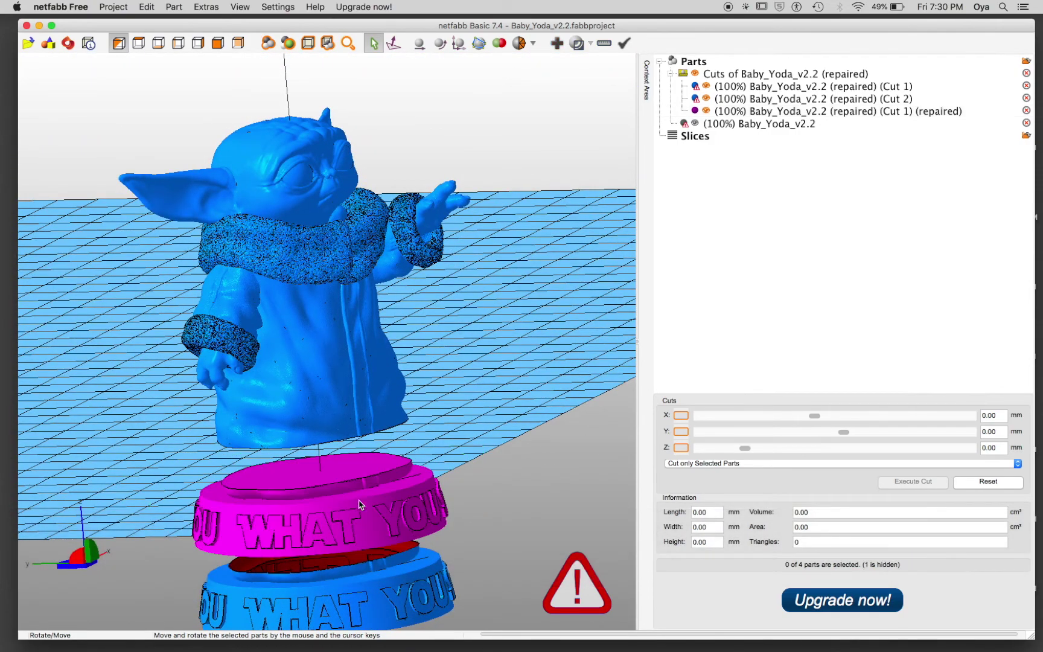
Export the repaired base as STL, saving it under the default file name
{"action": "left_click", "coordinate": [174, 7]}
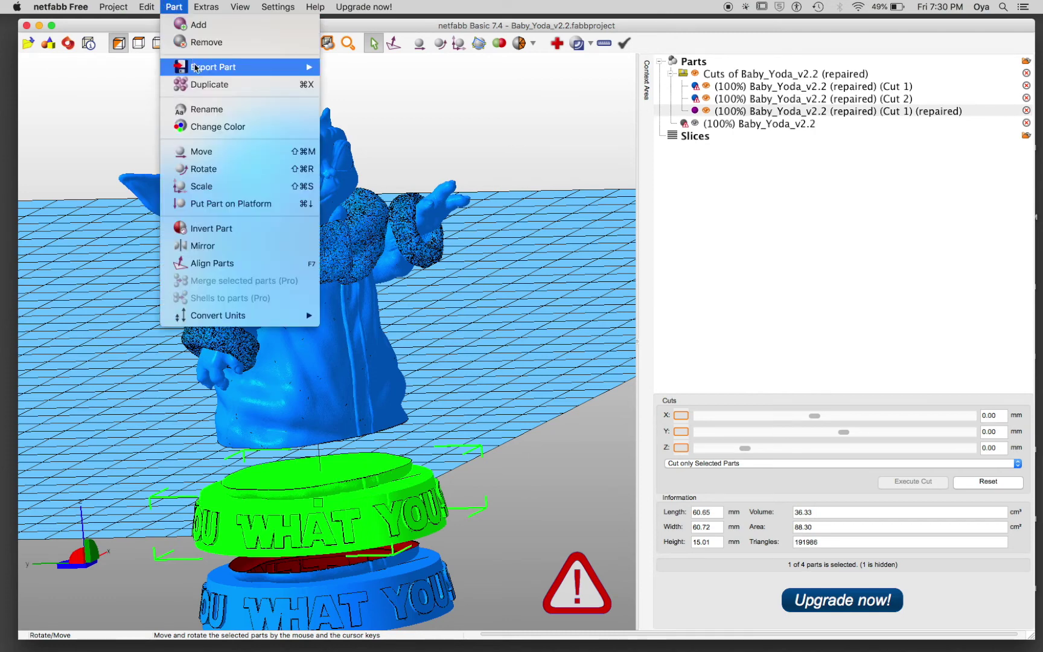
{"action": "mouse_move", "coordinate": [194, 70]}
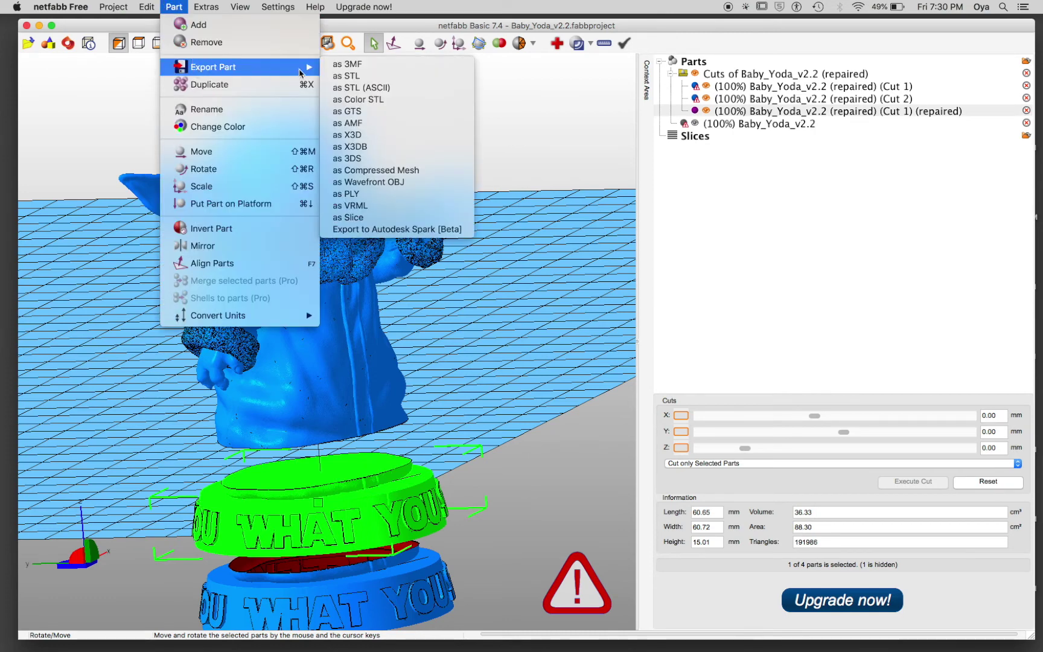
{"action": "left_click", "coordinate": [348, 76]}
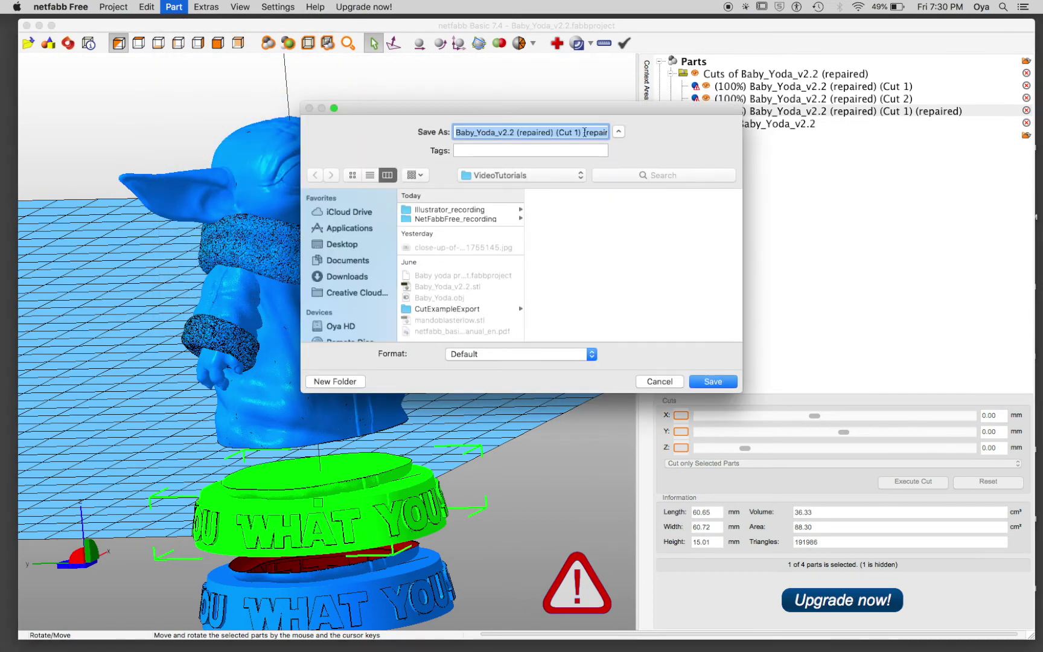
{"action": "left_click", "coordinate": [713, 381]}
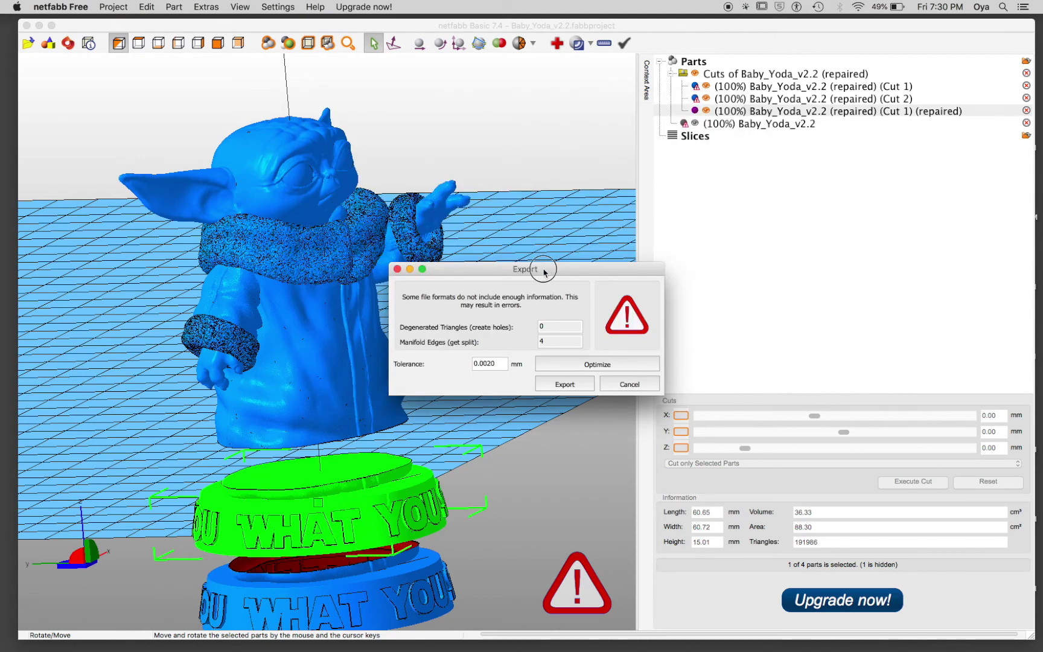
Change the export tolerance to 0.020 mm and optimize the mesh
{"action": "left_click_drag", "start_coordinate": [540, 269], "coordinate": [458, 184]}
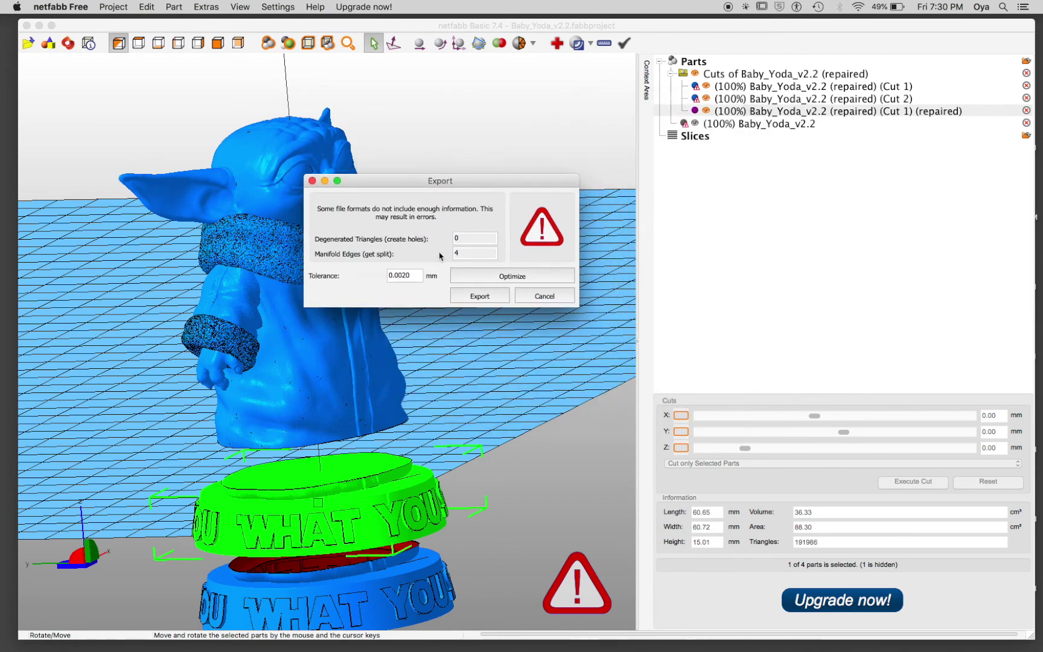
{"action": "left_click", "coordinate": [401, 276]}
{"action": "key", "text": "BackSpace"}
{"action": "key", "text": "BackSpace"}
{"action": "type", "text": "0"}
{"action": "left_click", "coordinate": [488, 277]}
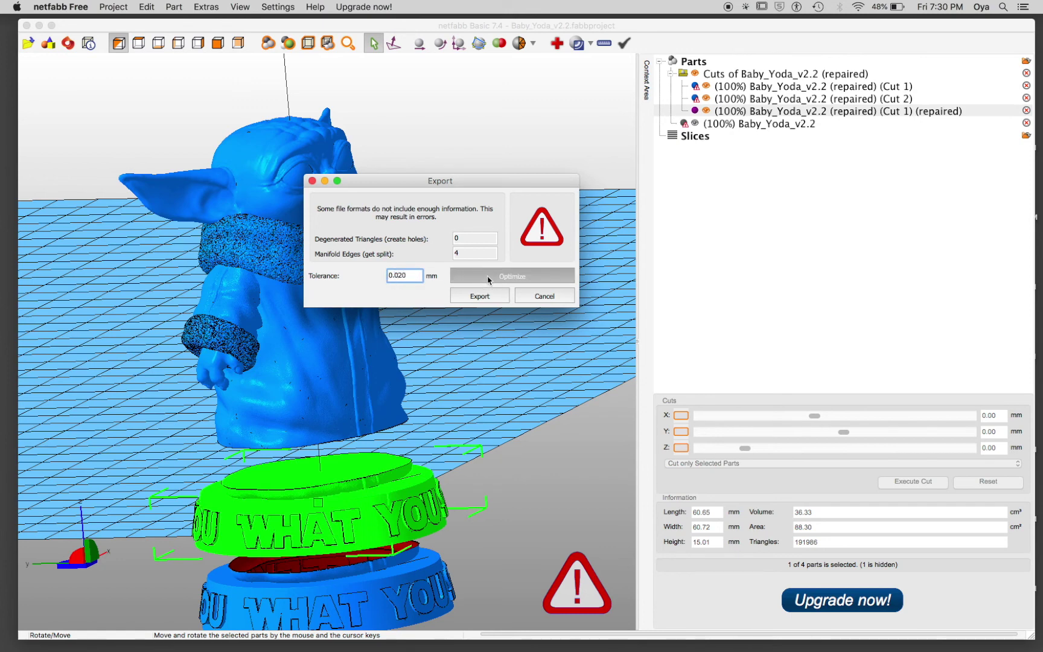